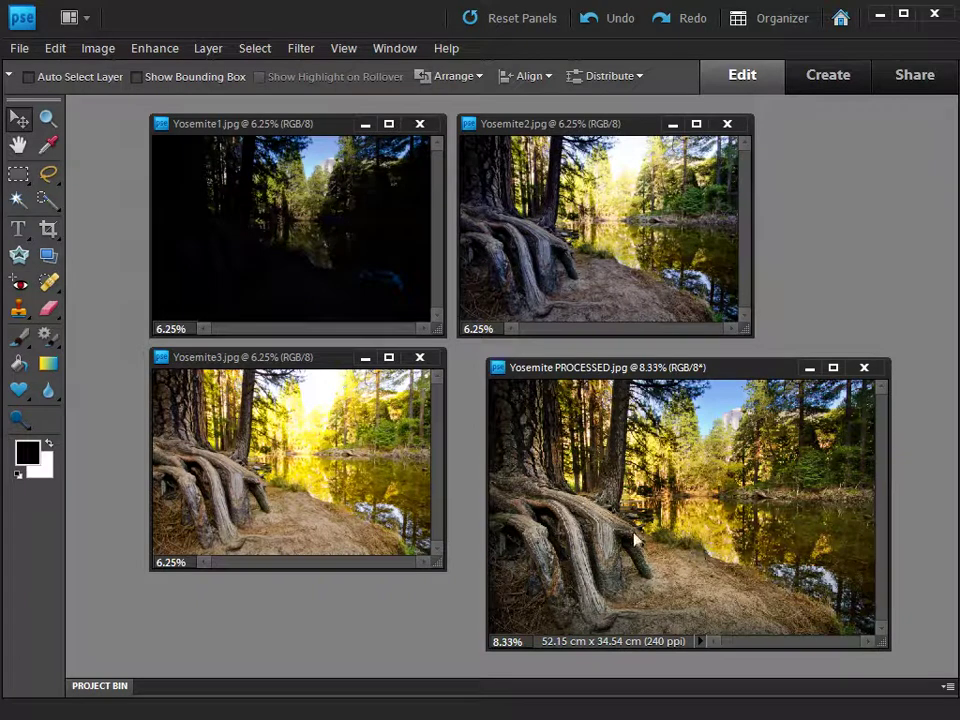
Close Yosemite PROCESSED.jpg and spread out the Yosemite1, Yosemite2 and Yosemite3 image windows in the workspace.
left_click(865, 368)
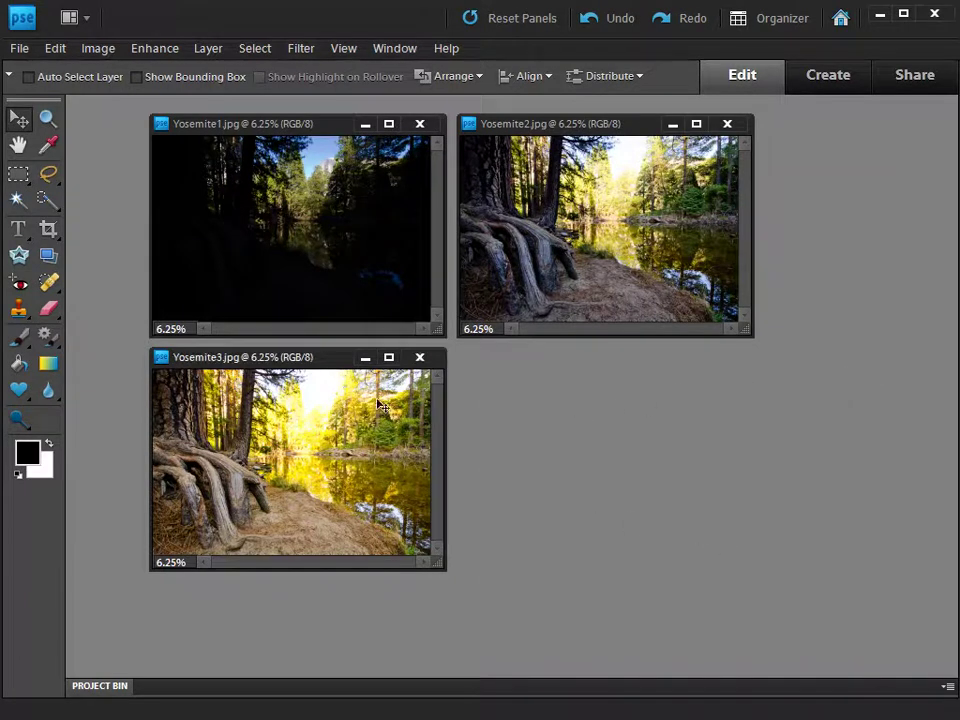
left_click_drag(328, 364, 500, 408)
left_click_drag(298, 125, 270, 145)
left_click_drag(525, 128, 561, 150)
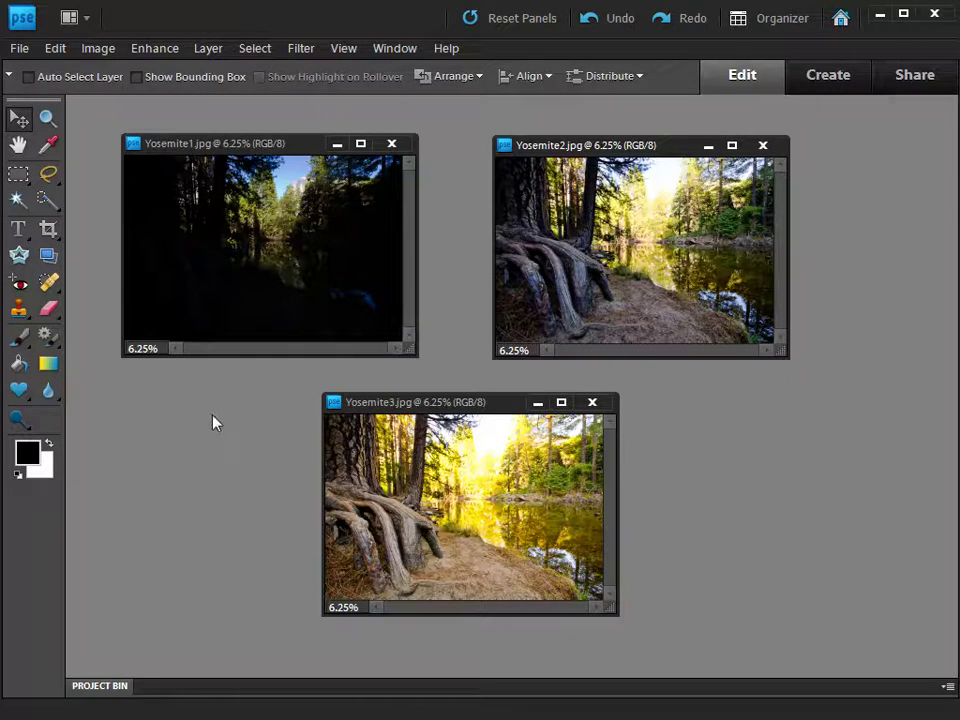
left_click_drag(506, 403, 513, 412)
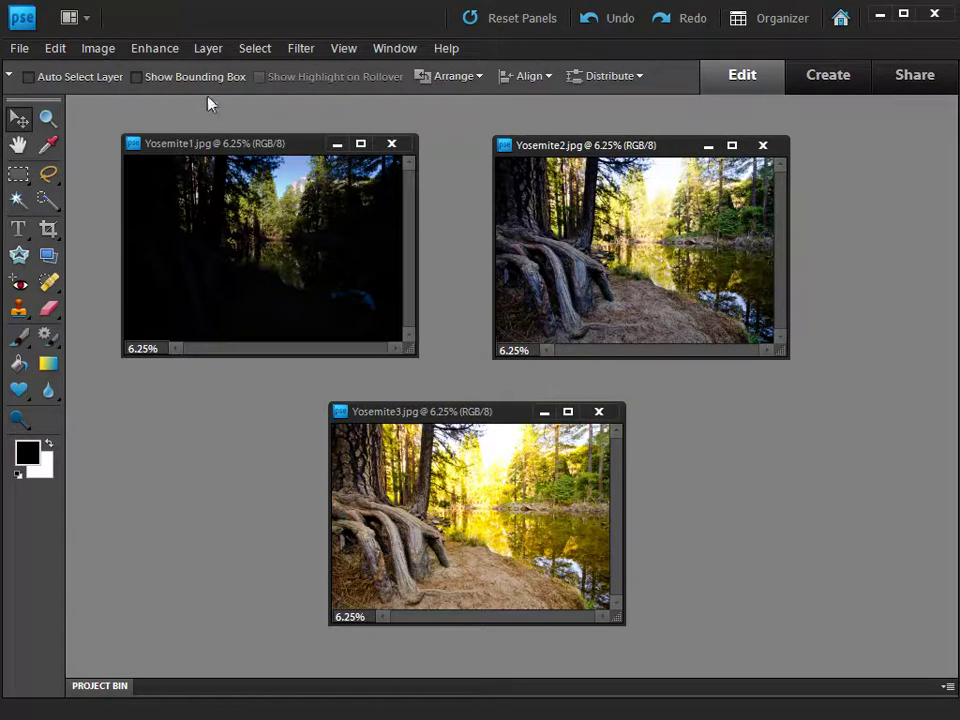
Copy the entire Yosemite2.jpg image and paste it into Yosemite1.jpg as a new layer.
left_click(257, 50)
left_click(267, 76)
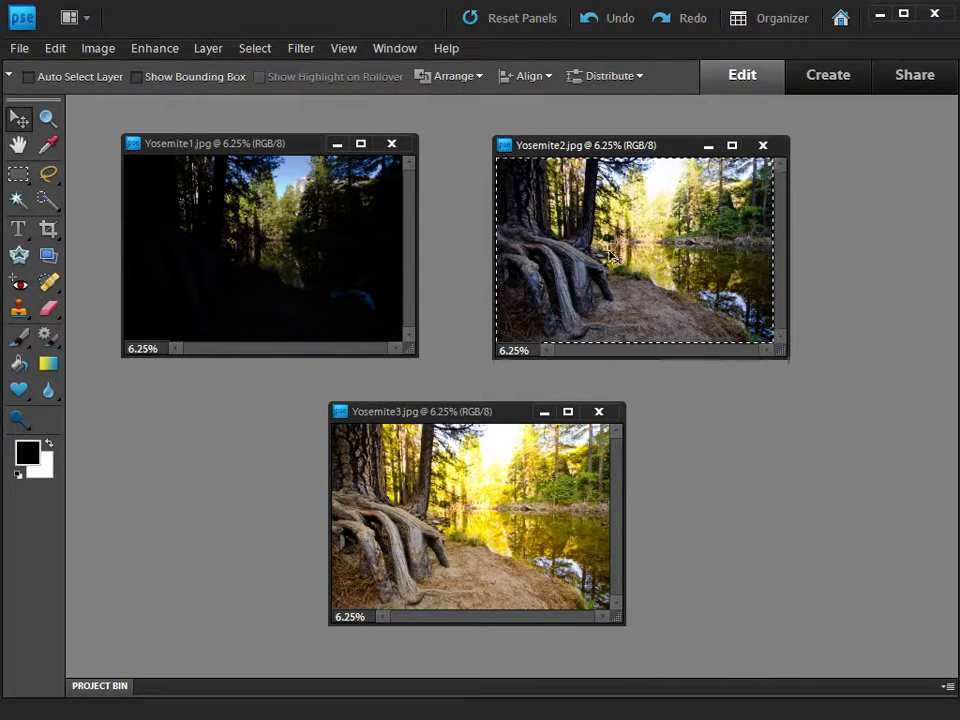
left_click(57, 49)
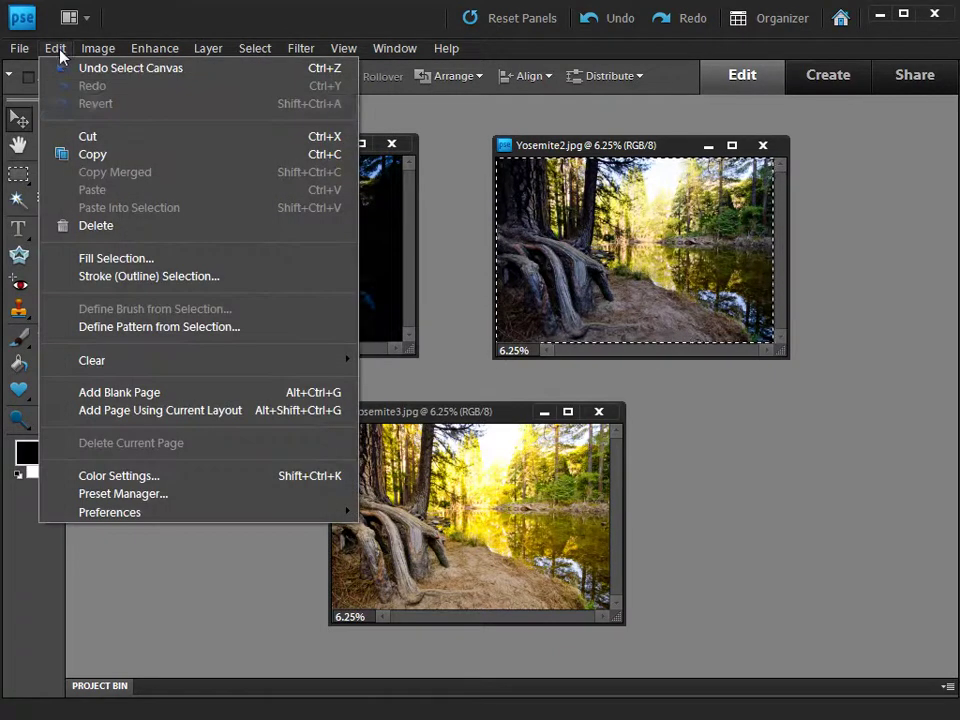
left_click(99, 154)
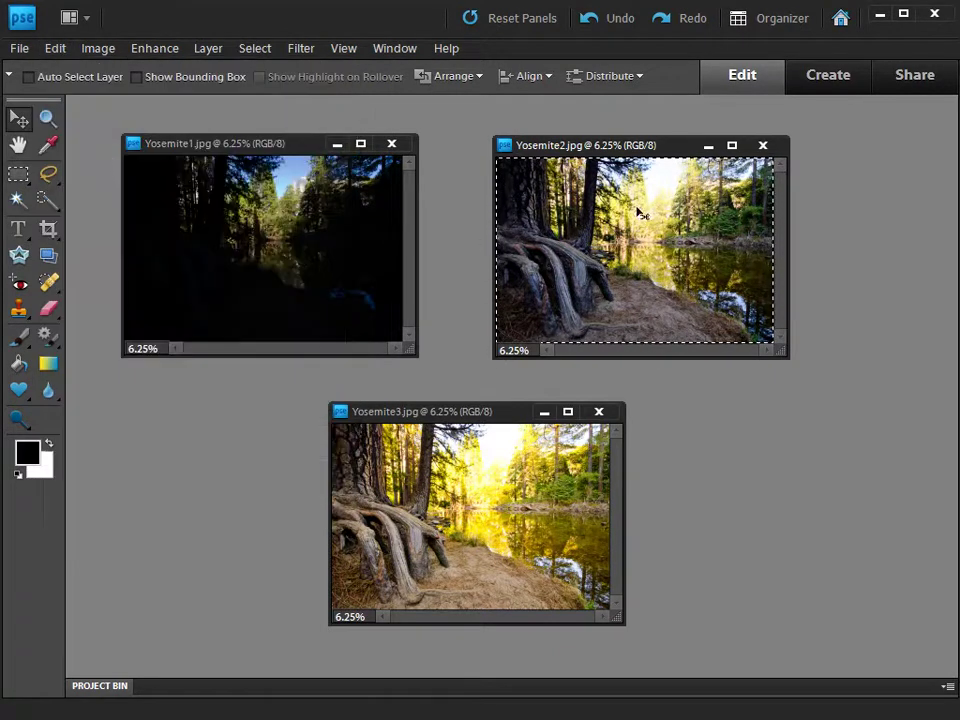
left_click(300, 146)
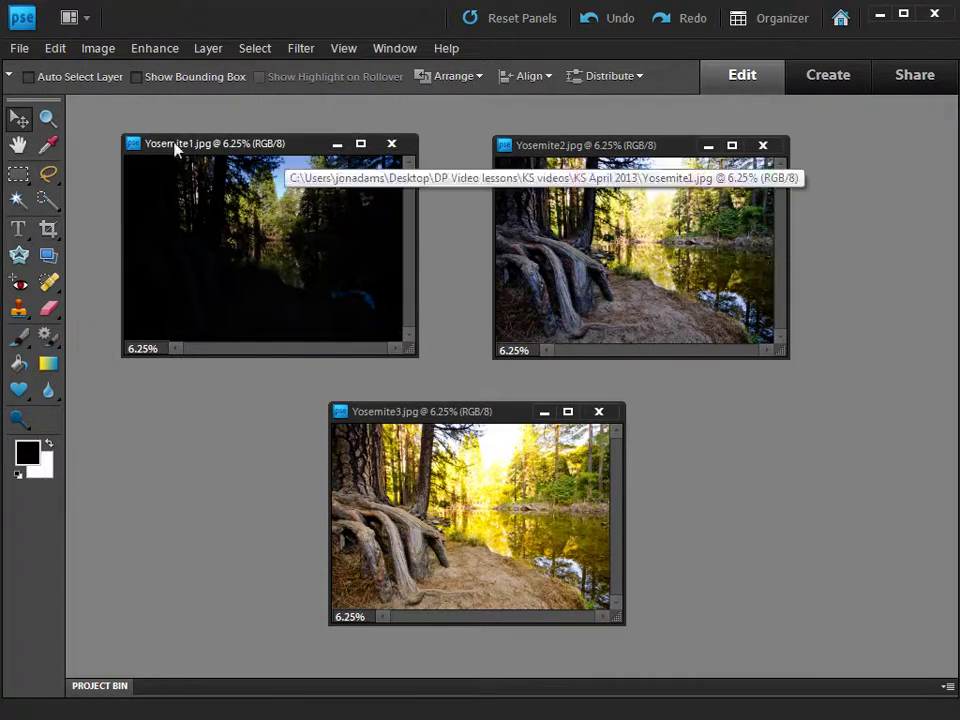
left_click(58, 47)
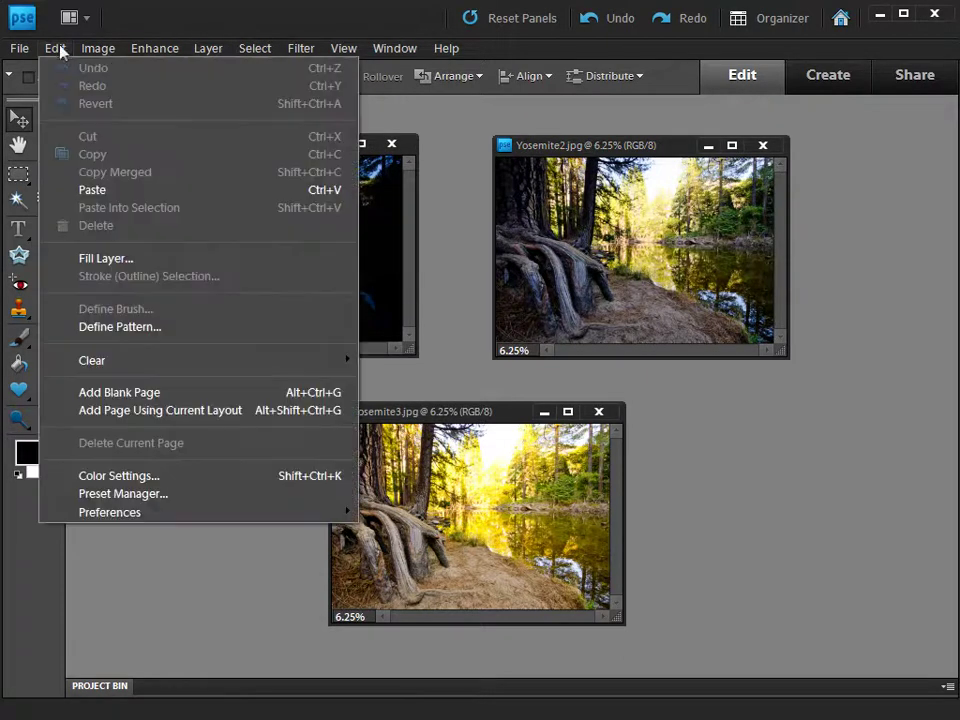
left_click(92, 190)
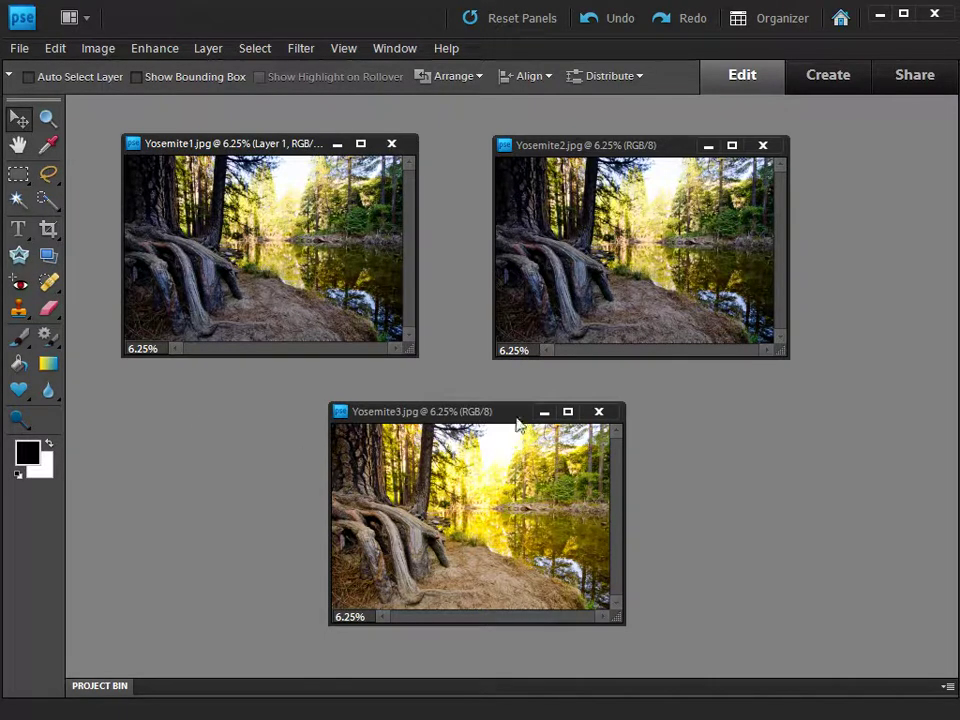
Copy the entire Yosemite3.jpg image and paste it into Yosemite1.jpg as the top layer.
left_click(256, 50)
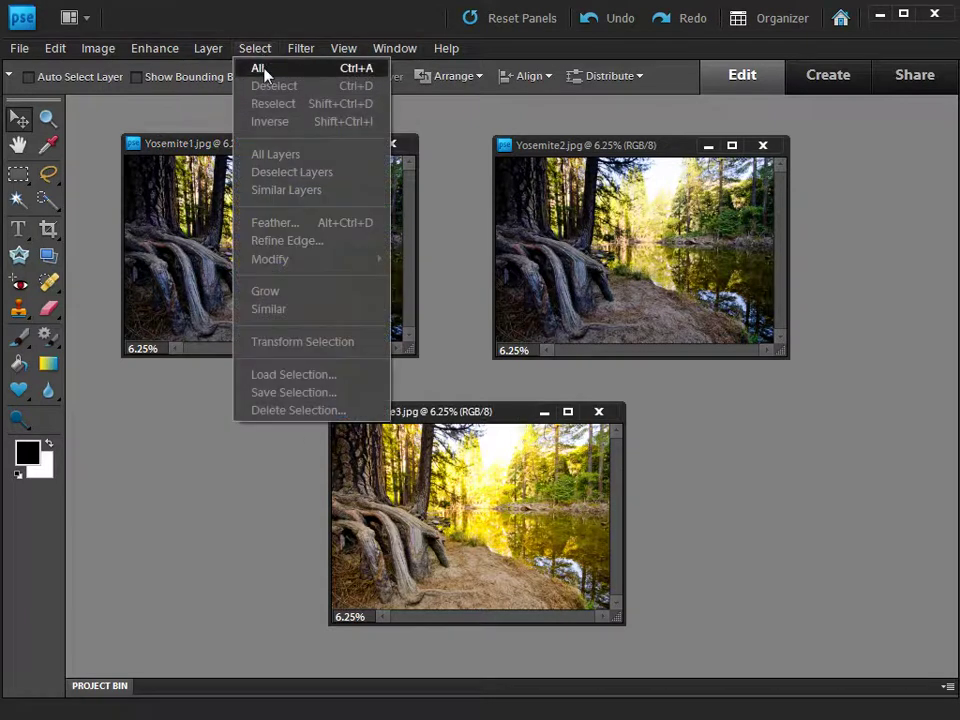
left_click(350, 70)
left_click(57, 48)
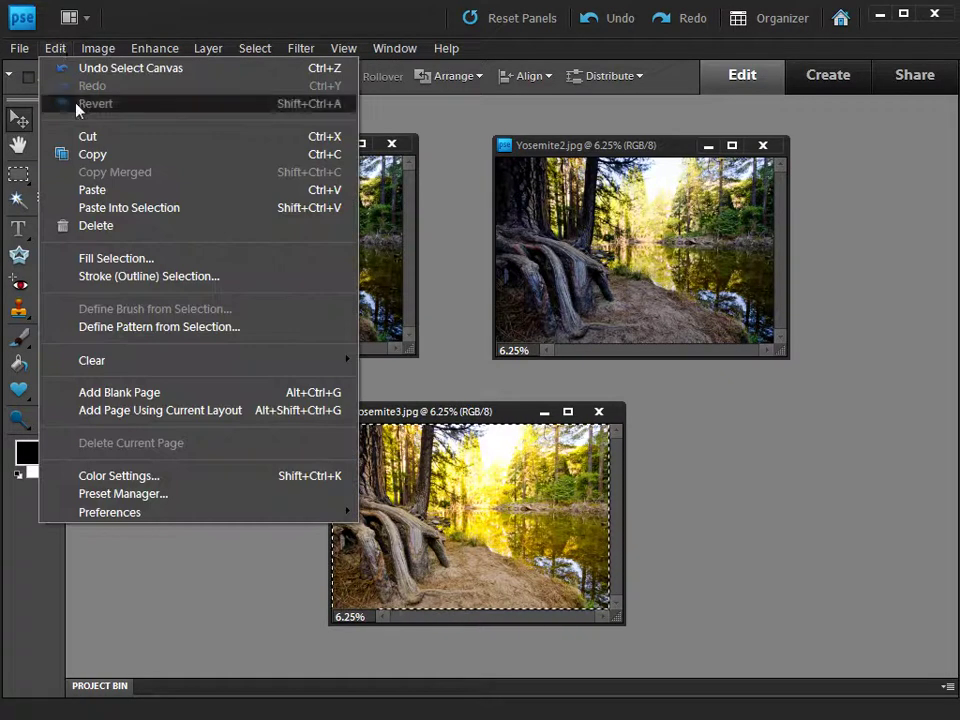
left_click(330, 154)
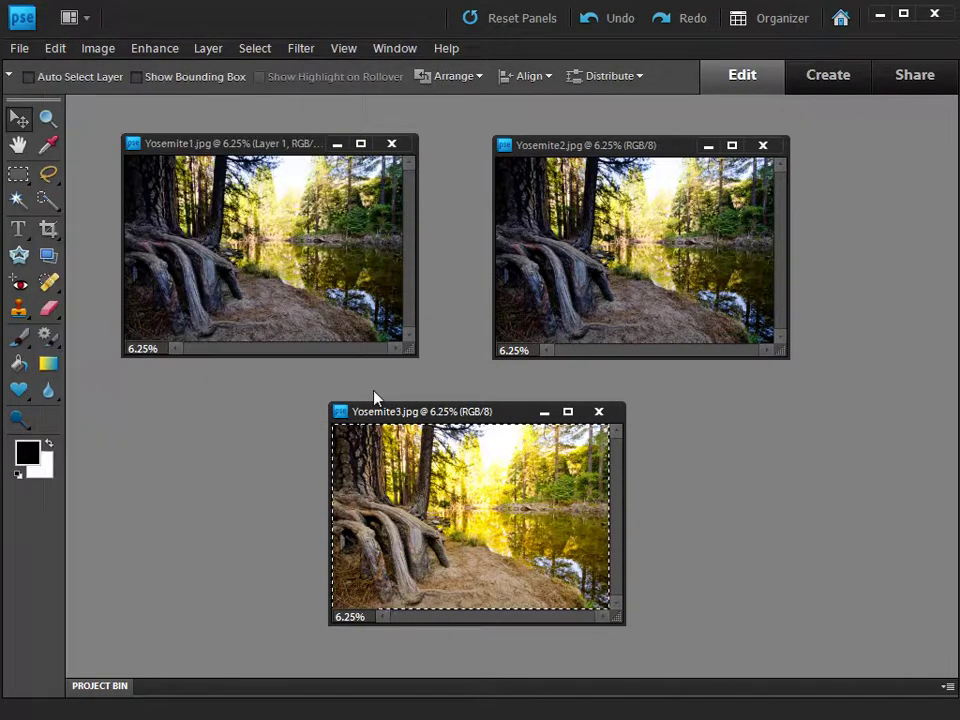
left_click(233, 148)
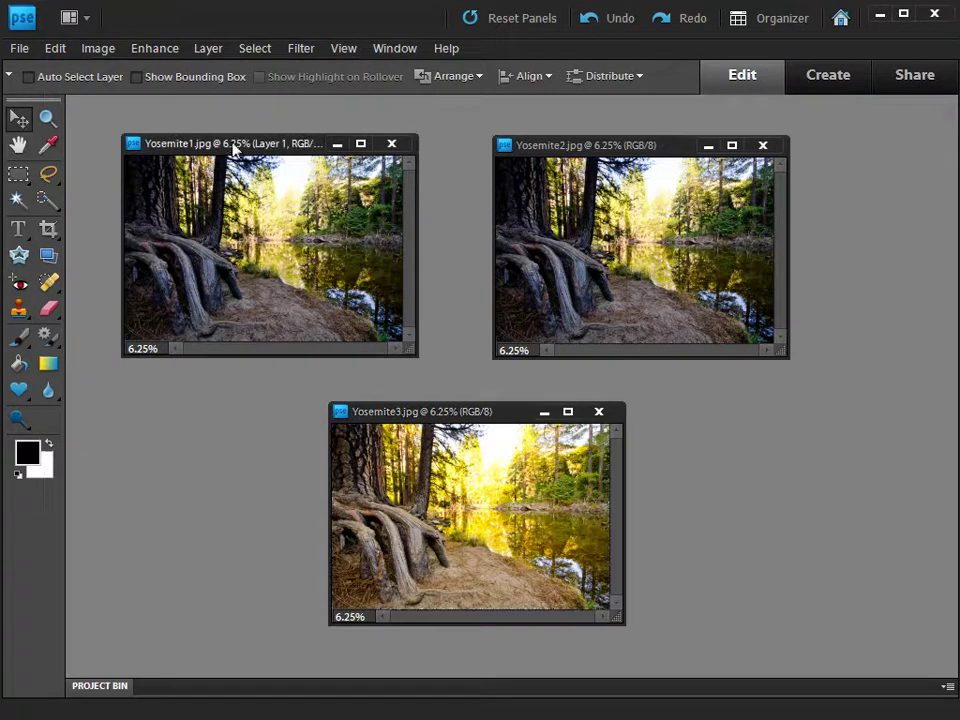
left_click(55, 48)
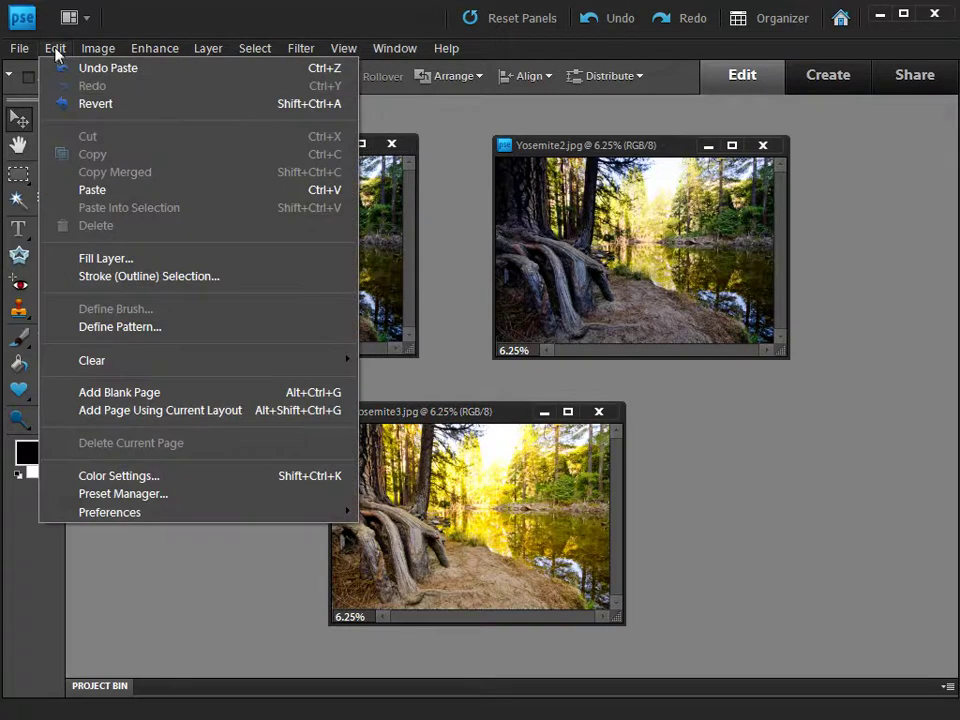
left_click(320, 200)
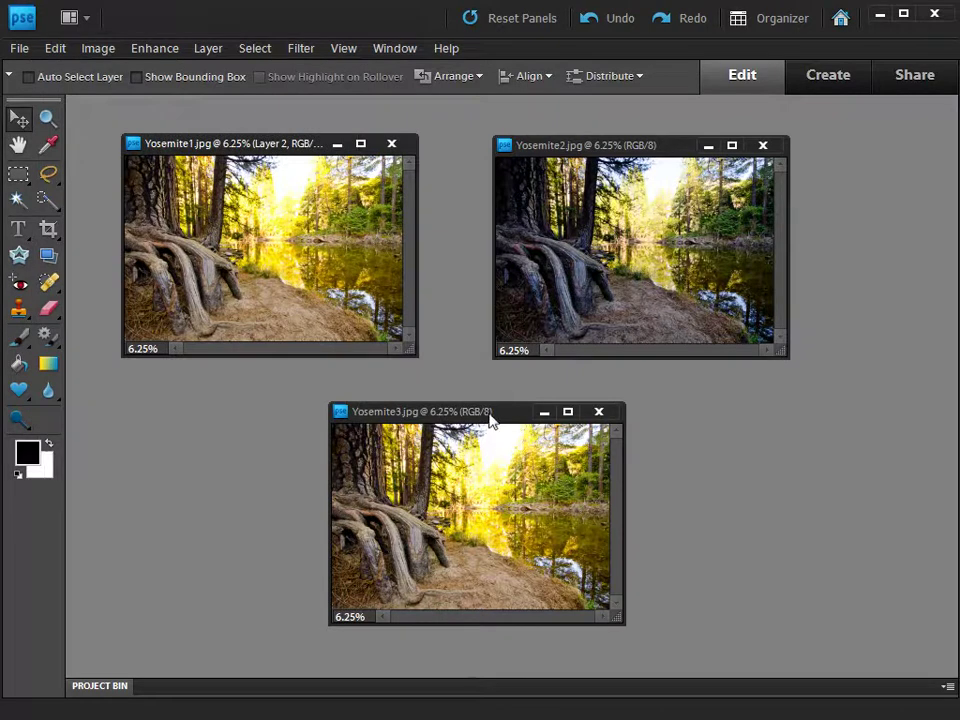
Close Yosemite3.jpg and Yosemite2.jpg, keeping only Yosemite1.jpg open.
key("ctrl+a")
left_click_drag(495, 421, 500, 423)
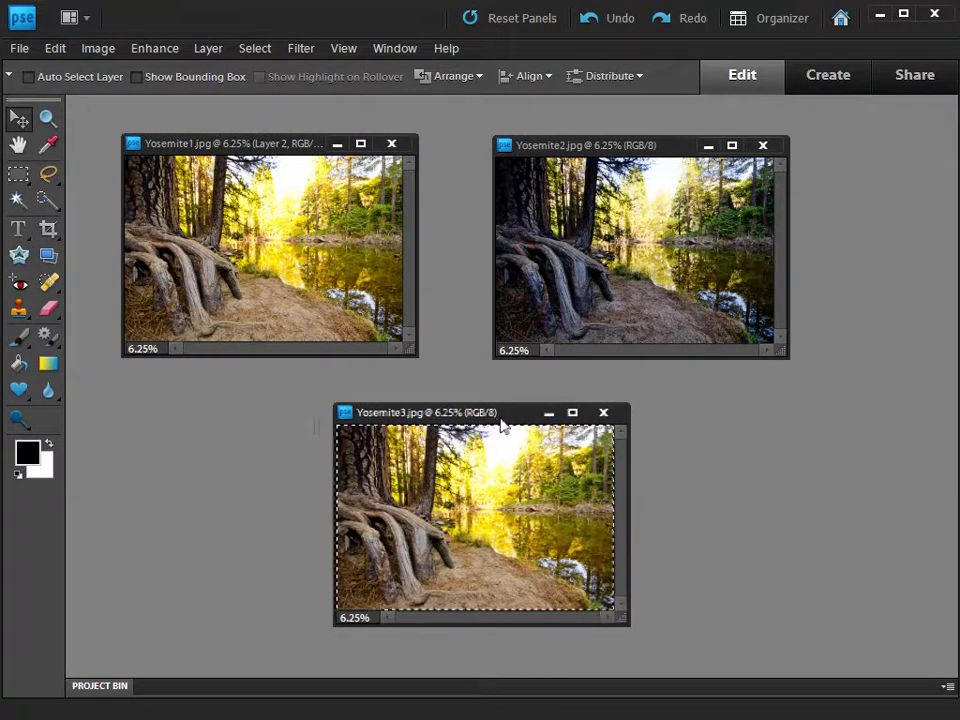
left_click(604, 413)
left_click(763, 146)
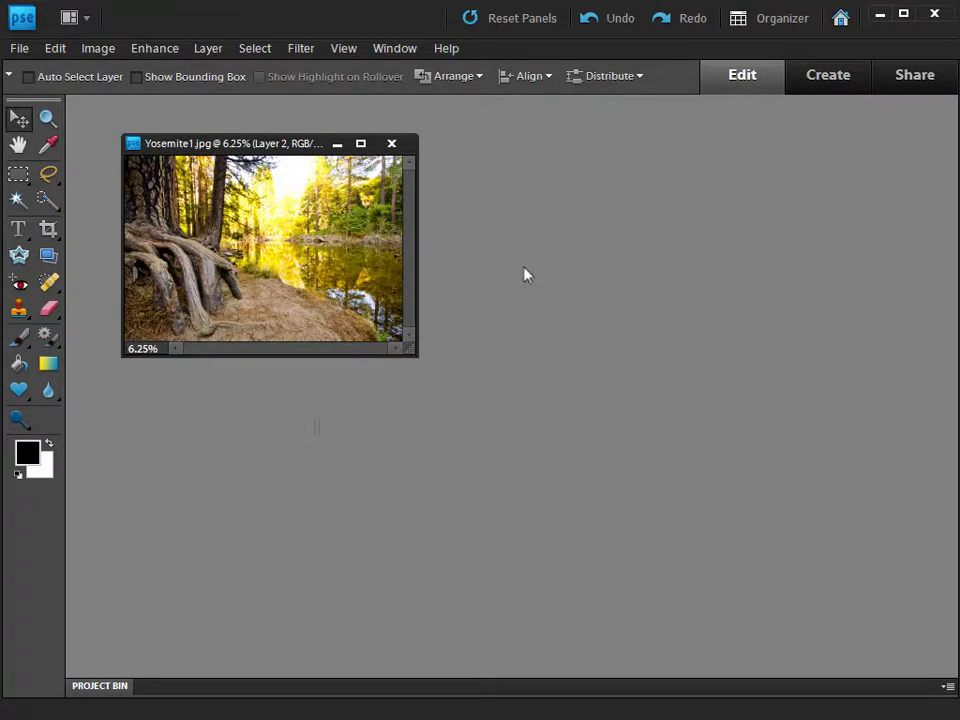
Show the Layers panel floating beside the Yosemite1.jpg image, hide the Panel Bin, and make the Layers panel tall enough for all three layers.
key("ctrl+plus")
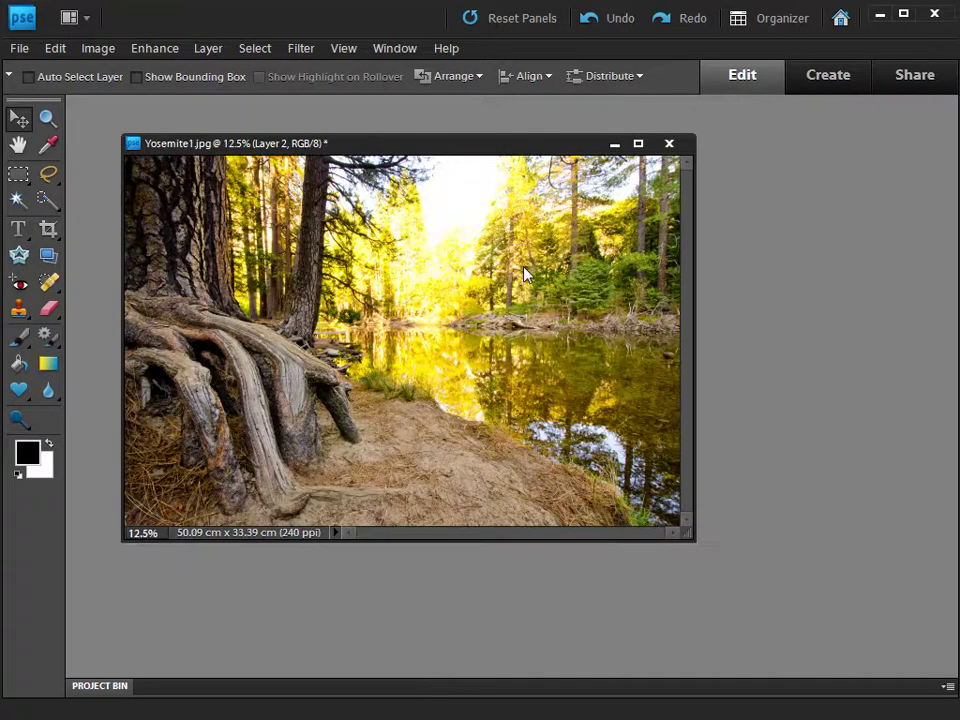
left_click_drag(407, 146, 384, 140)
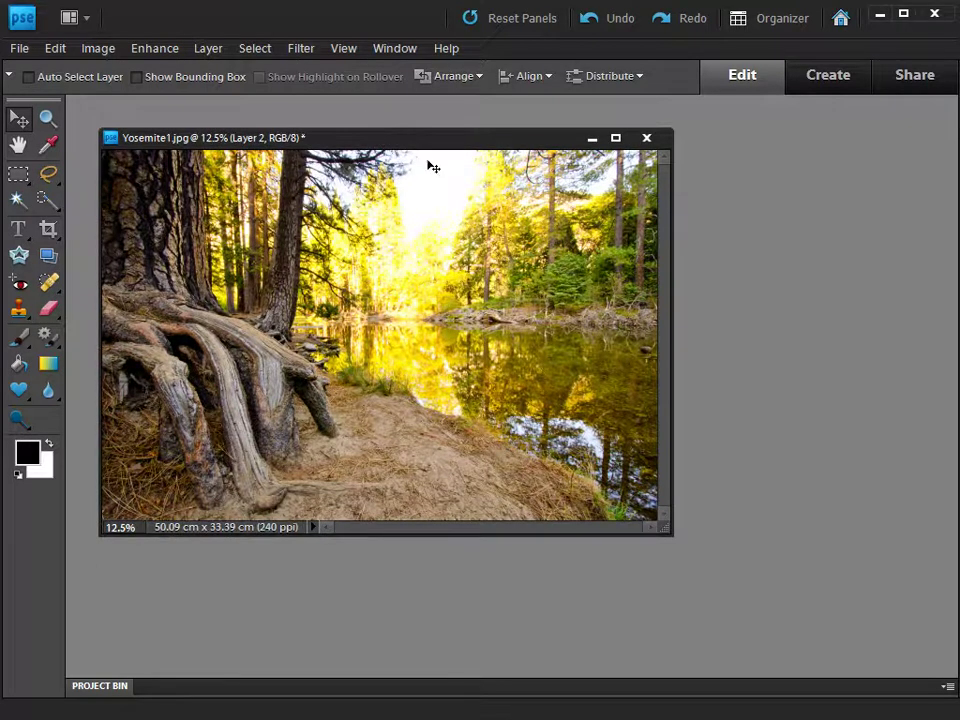
left_click(390, 52)
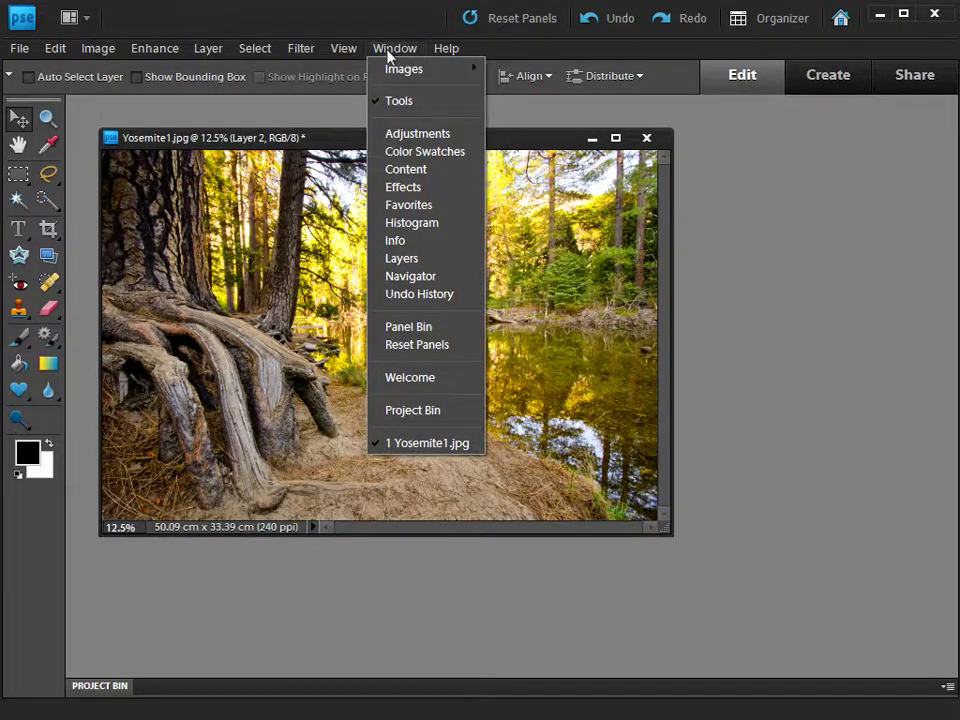
left_click(403, 258)
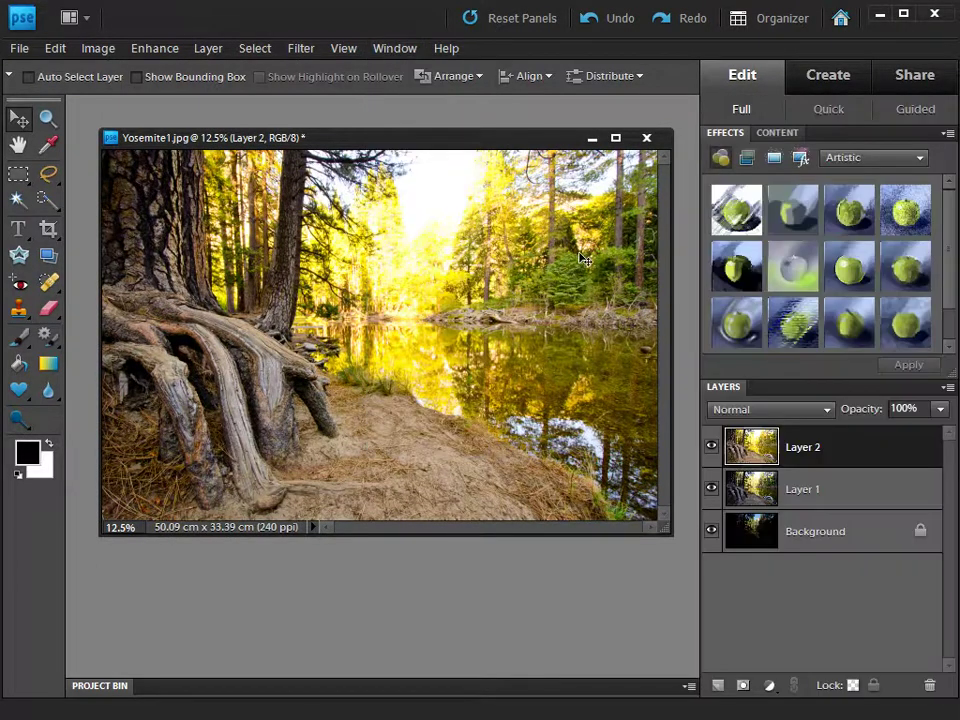
left_click_drag(722, 392, 506, 329)
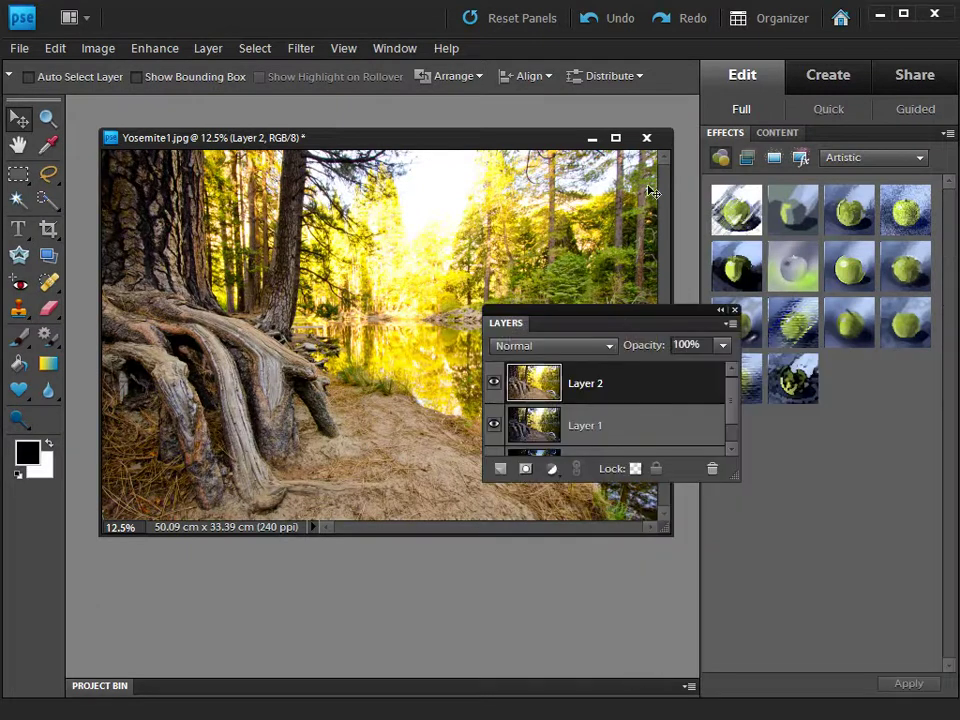
left_click(396, 50)
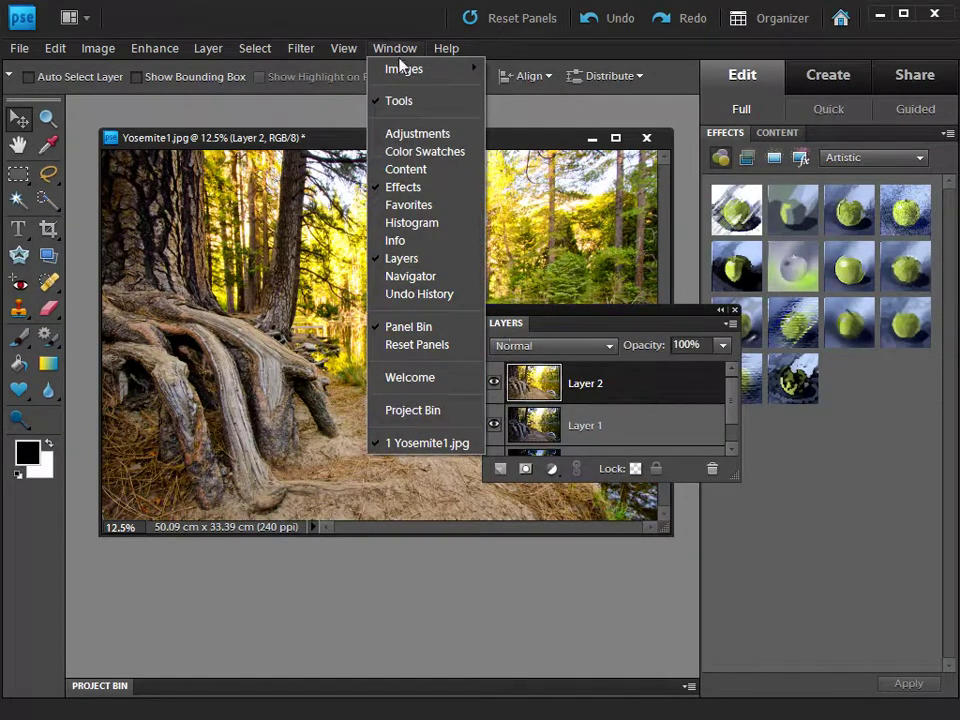
left_click(396, 326)
left_click_drag(509, 328, 724, 172)
left_click_drag(954, 322, 954, 401)
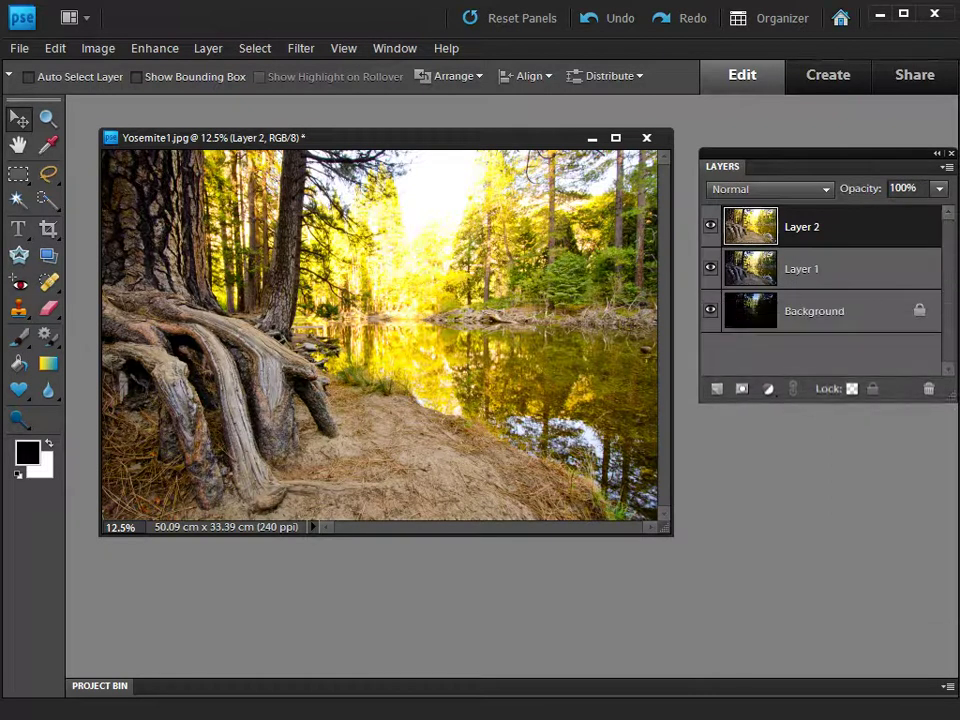
Compare the three exposures by hiding and reshowing Layer 1 and Layer 2, and shorten the Layers panel to fit its layers.
left_click(711, 268)
left_click(710, 226)
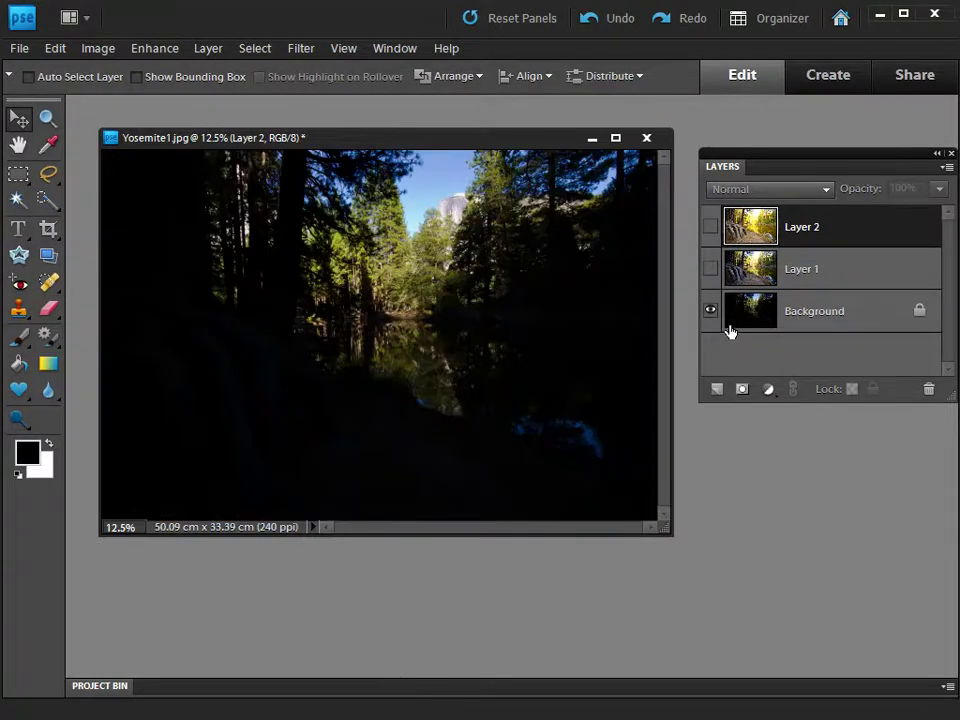
left_click(710, 268)
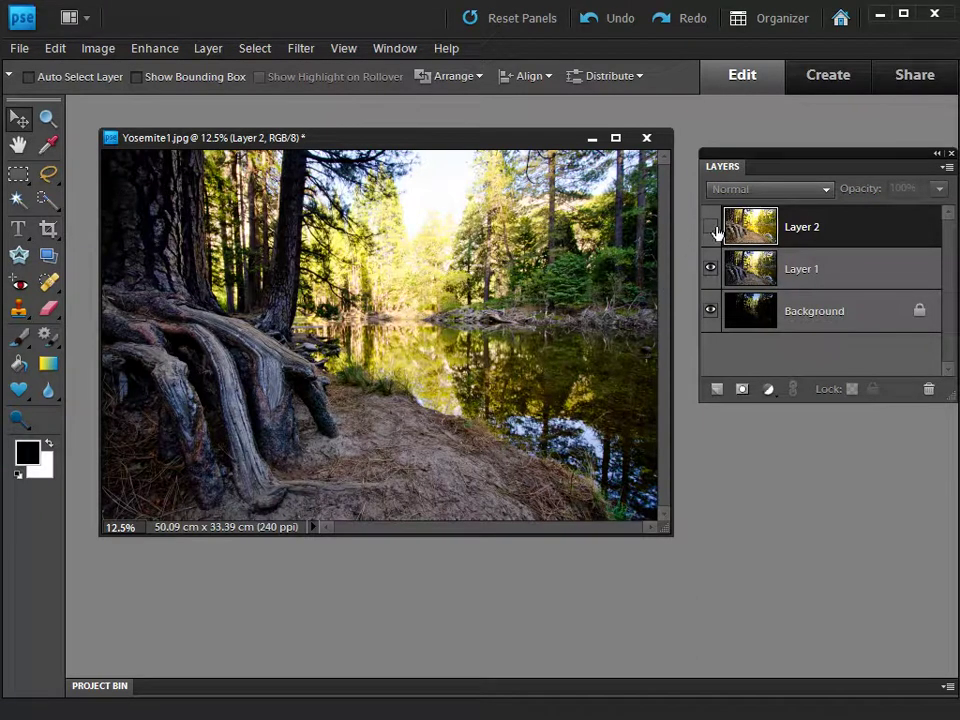
left_click(711, 227)
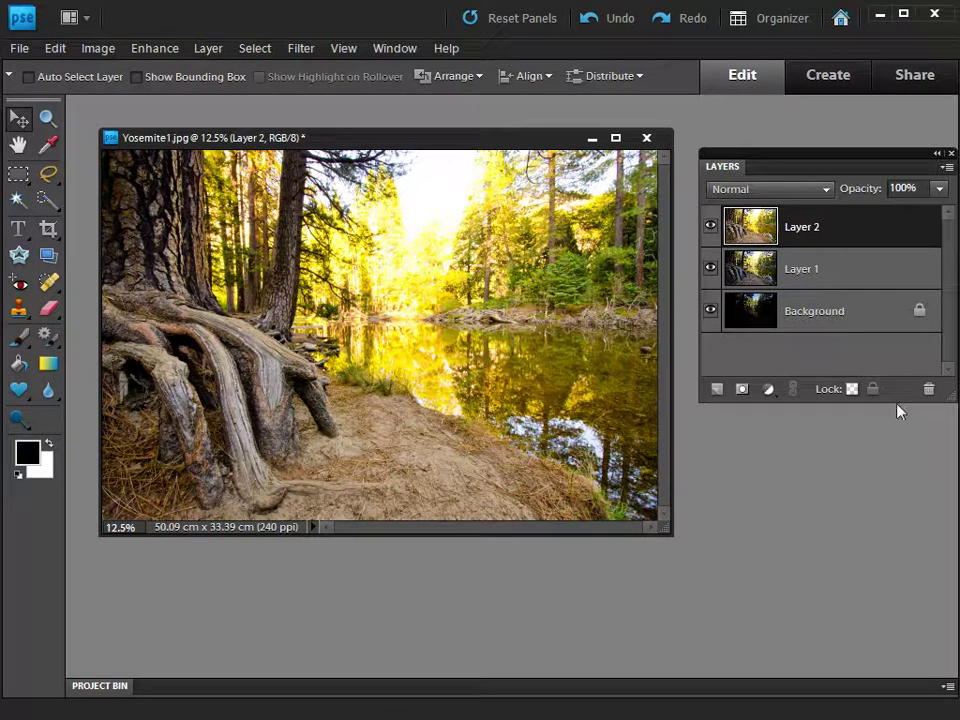
left_click_drag(950, 399, 943, 364)
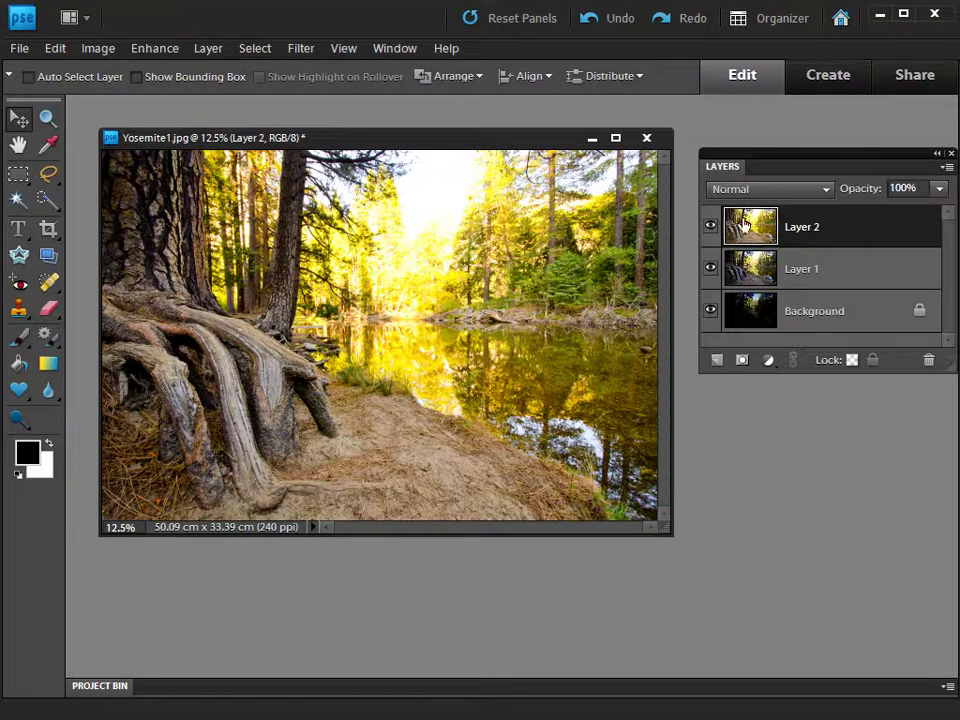
Try adjusting Layer 2's opacity and return it to 100%.
left_click(939, 188)
mouse_move(939, 214)
left_mouse_down()
mouse_move(812, 213)
mouse_move(944, 214)
mouse_move(922, 216)
left_mouse_up()
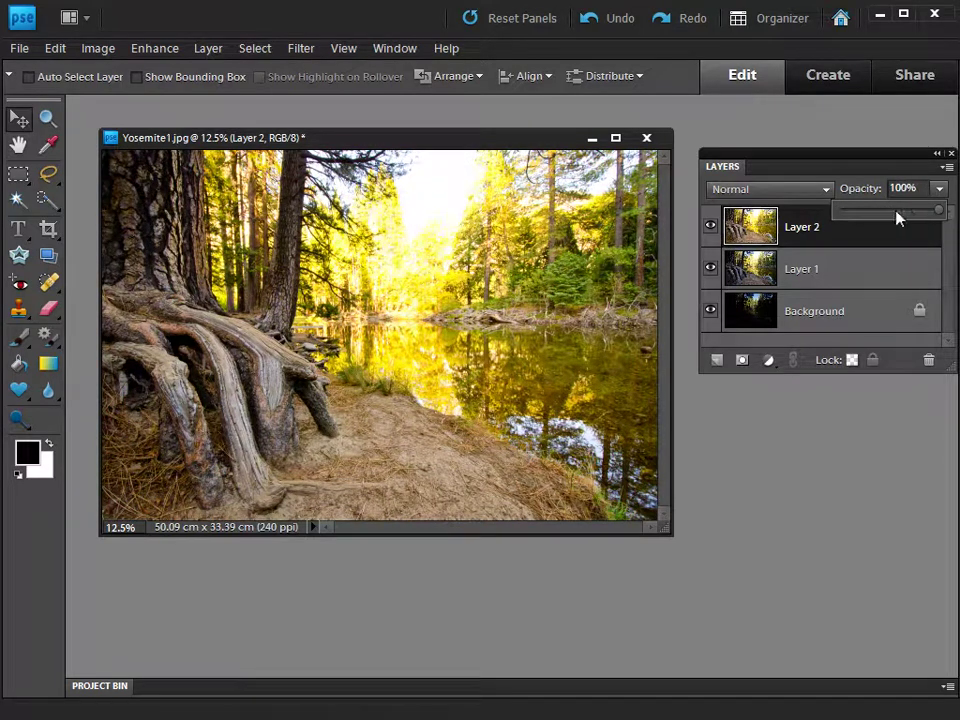
mouse_move(936, 216)
left_mouse_down()
mouse_move(879, 217)
mouse_move(940, 214)
left_mouse_up()
left_click(836, 166)
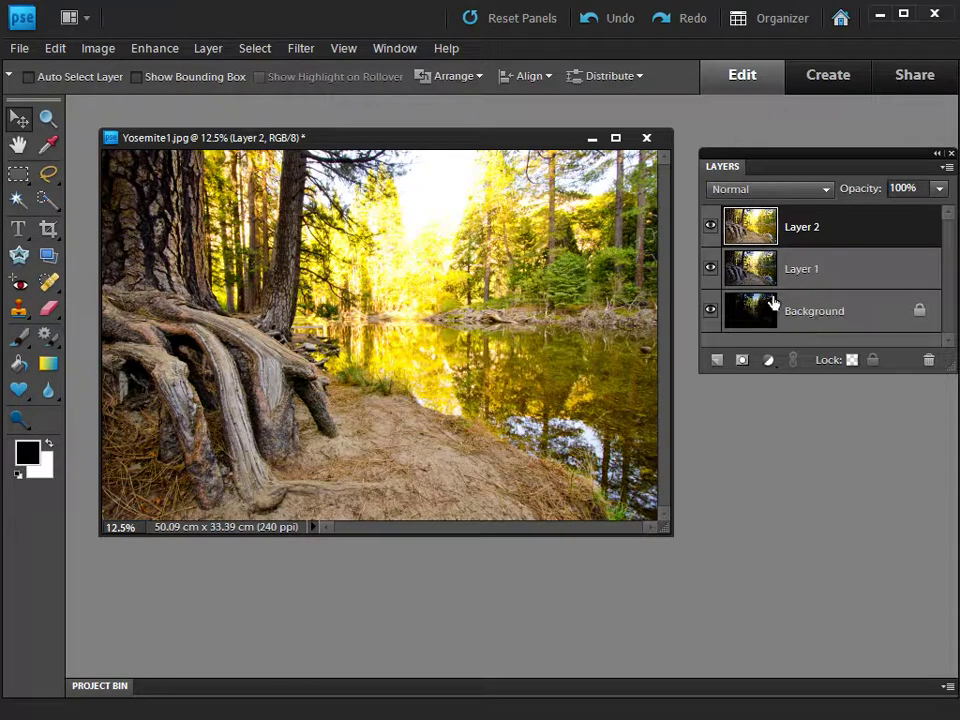
Hide Layer 2 and add a Reveal All layer mask to Layer 1.
left_click(711, 228)
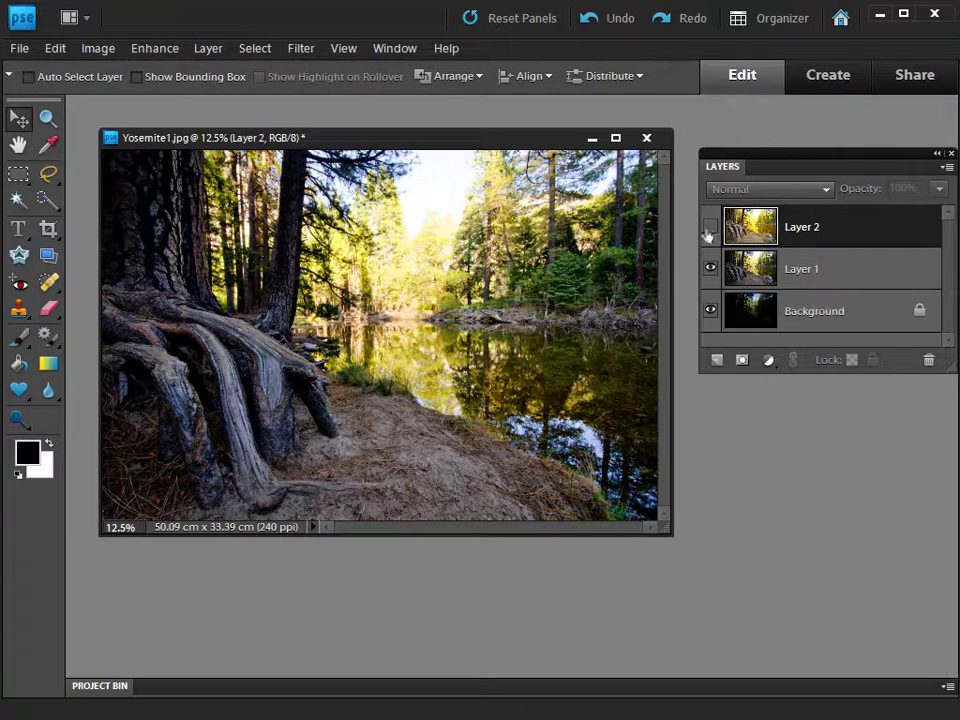
left_click(749, 268)
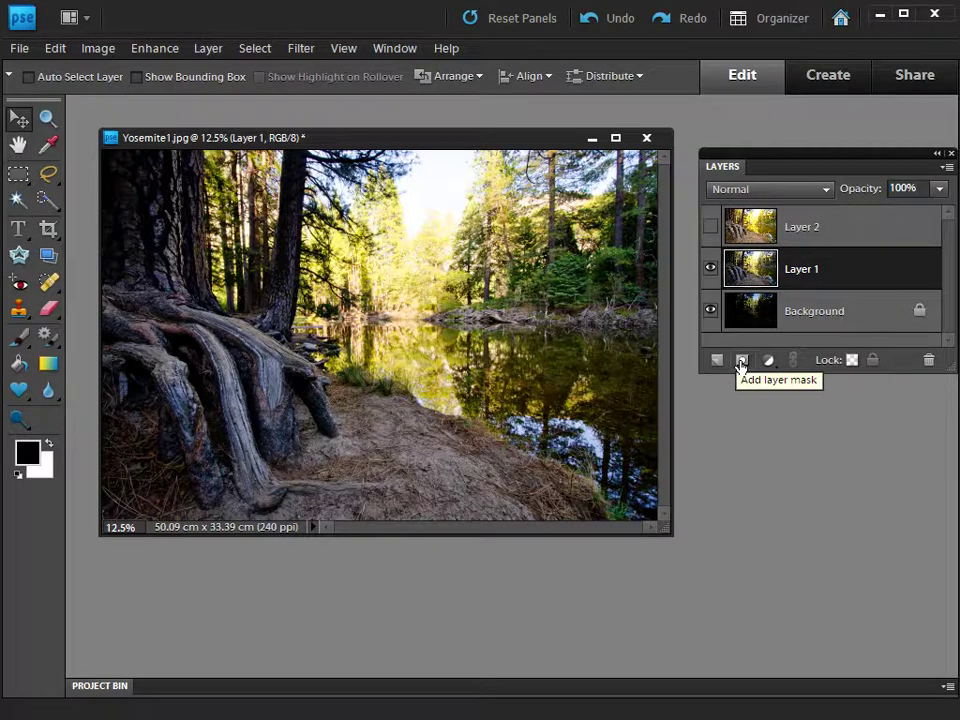
left_click(208, 49)
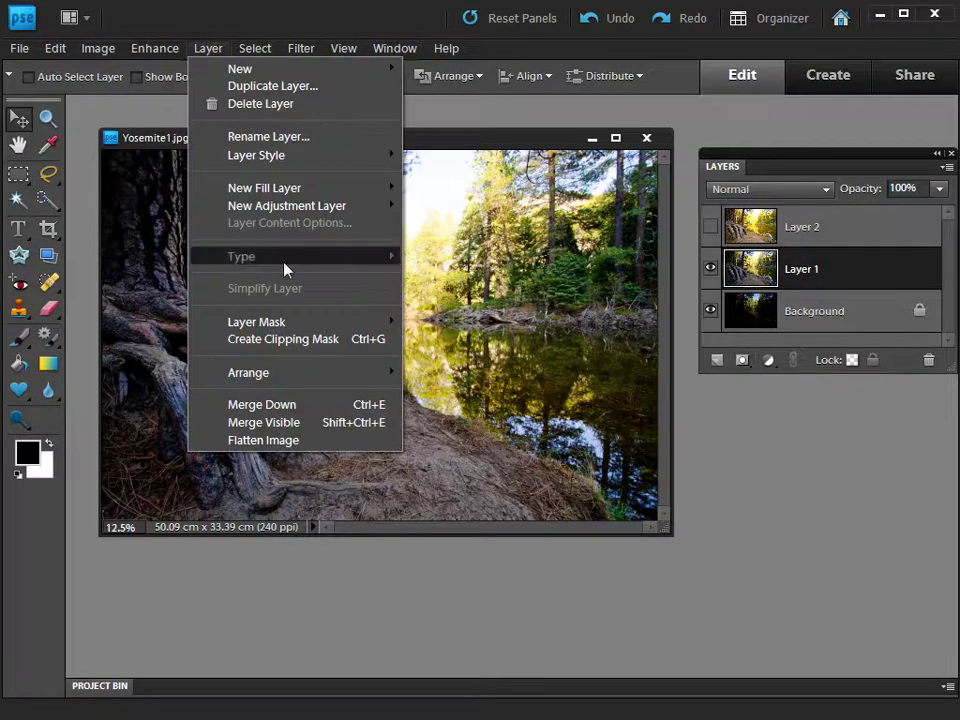
mouse_move(302, 323)
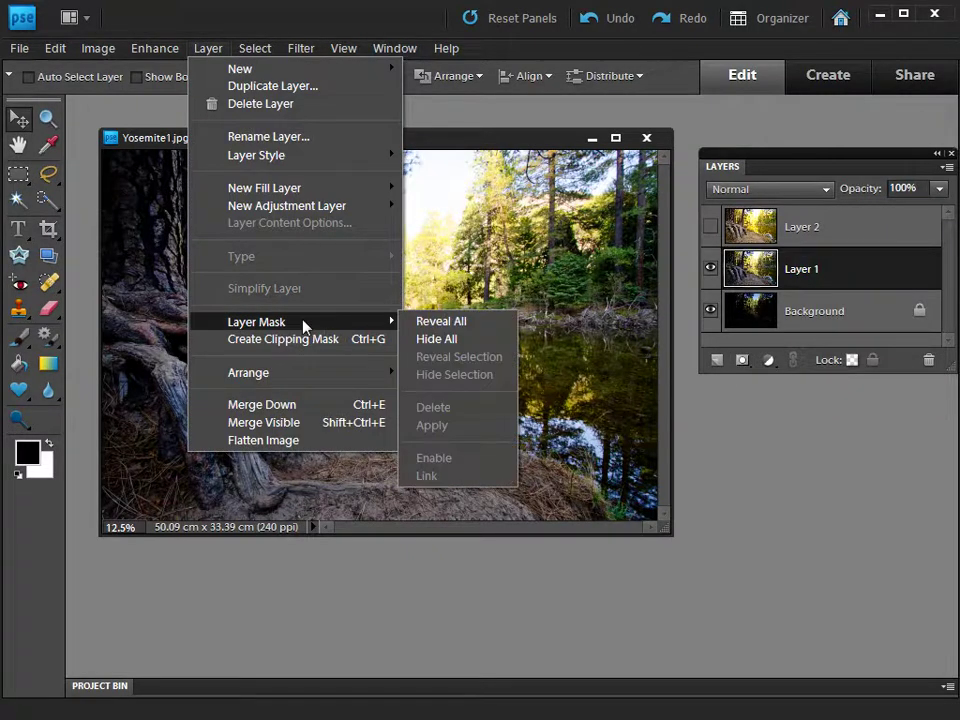
left_click(437, 323)
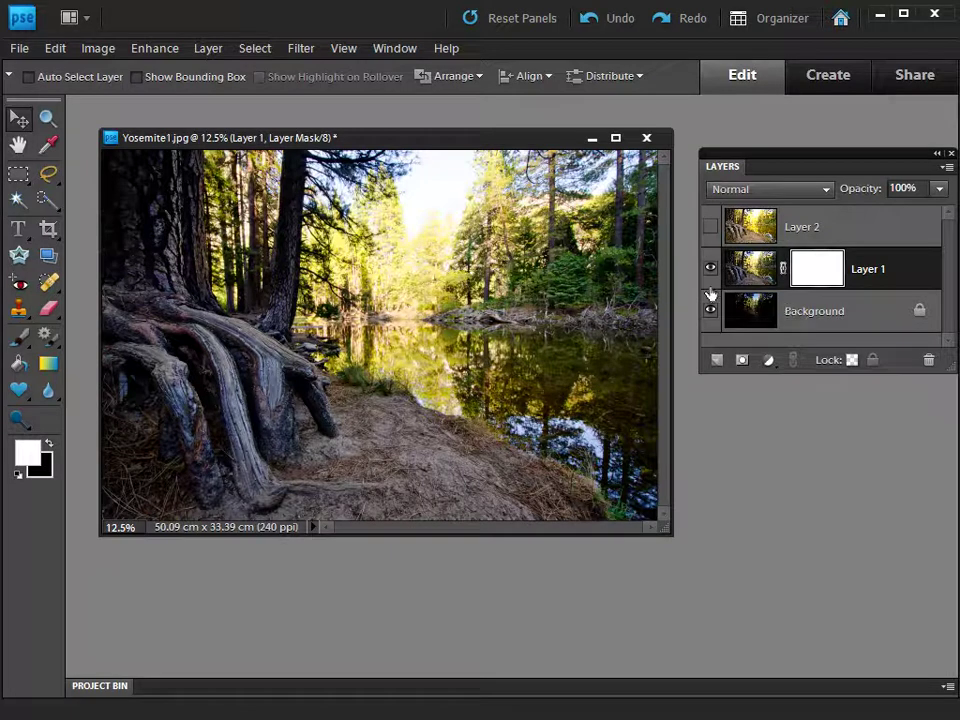
Delete the layer mask from Layer 1 without applying it.
left_click_drag(808, 268, 929, 361)
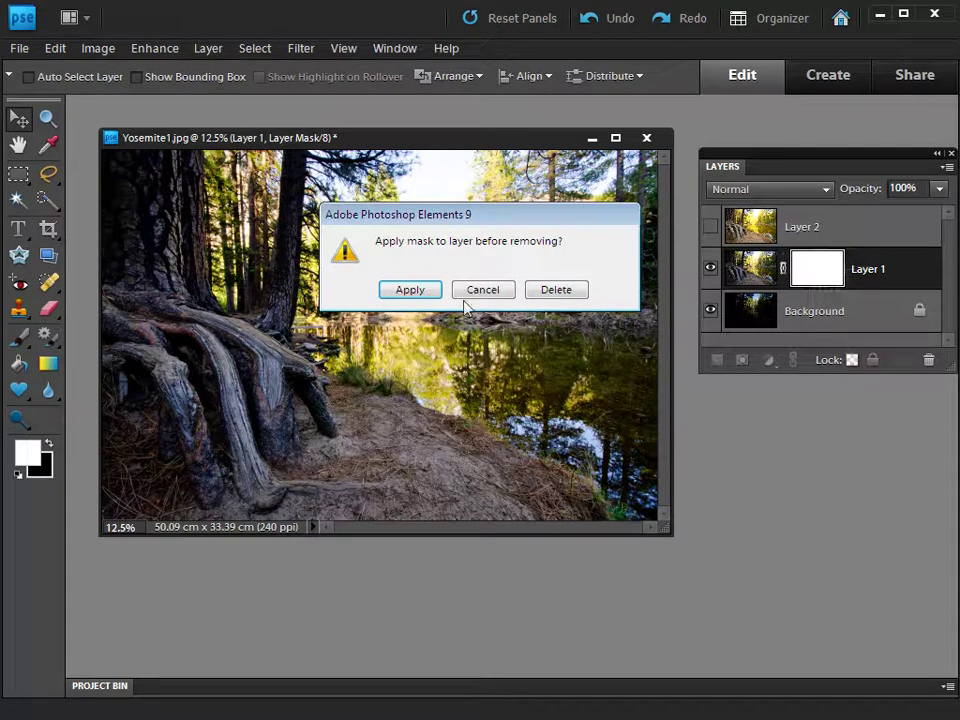
left_click(557, 290)
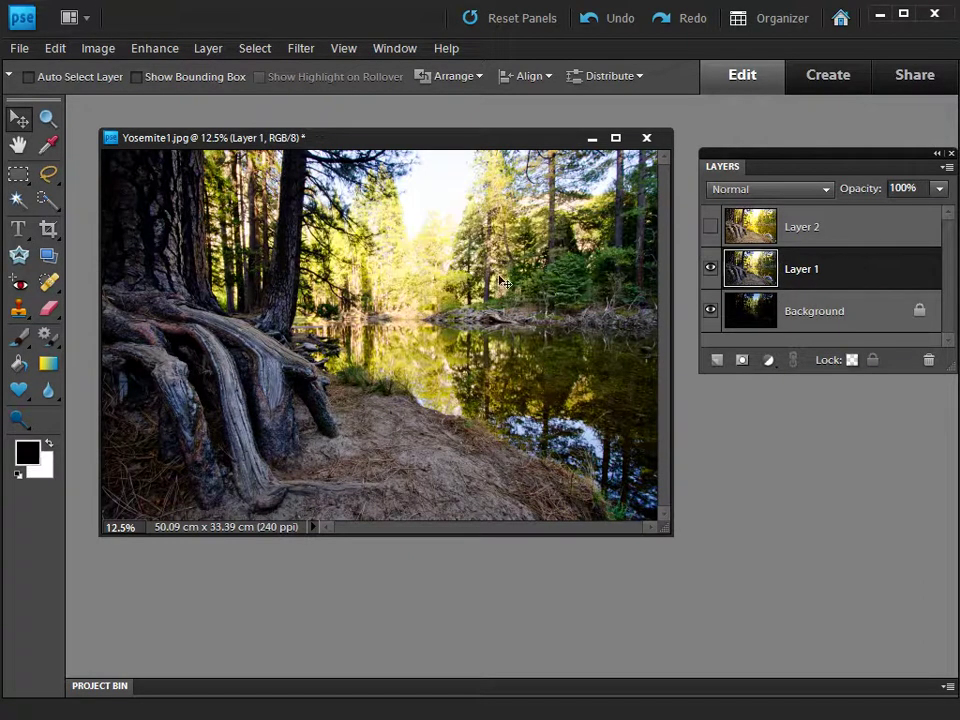
Erase the overexposed sky above the far trees on Layer 1 with a soft 900 px Eraser at 100% opacity.
left_click(48, 309)
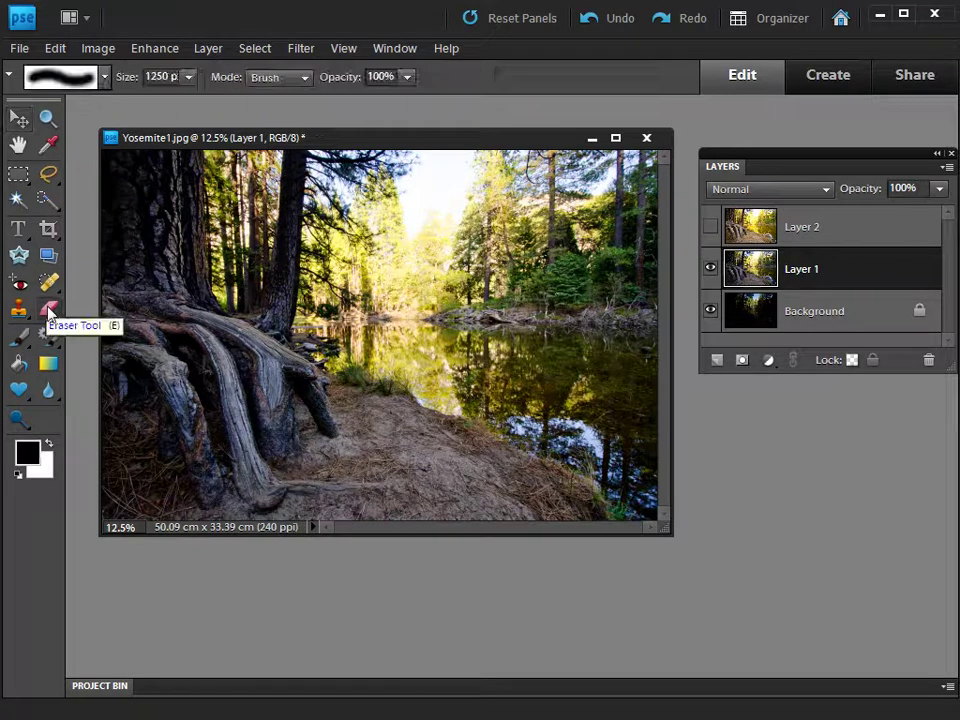
left_click(60, 72)
double_click(163, 410)
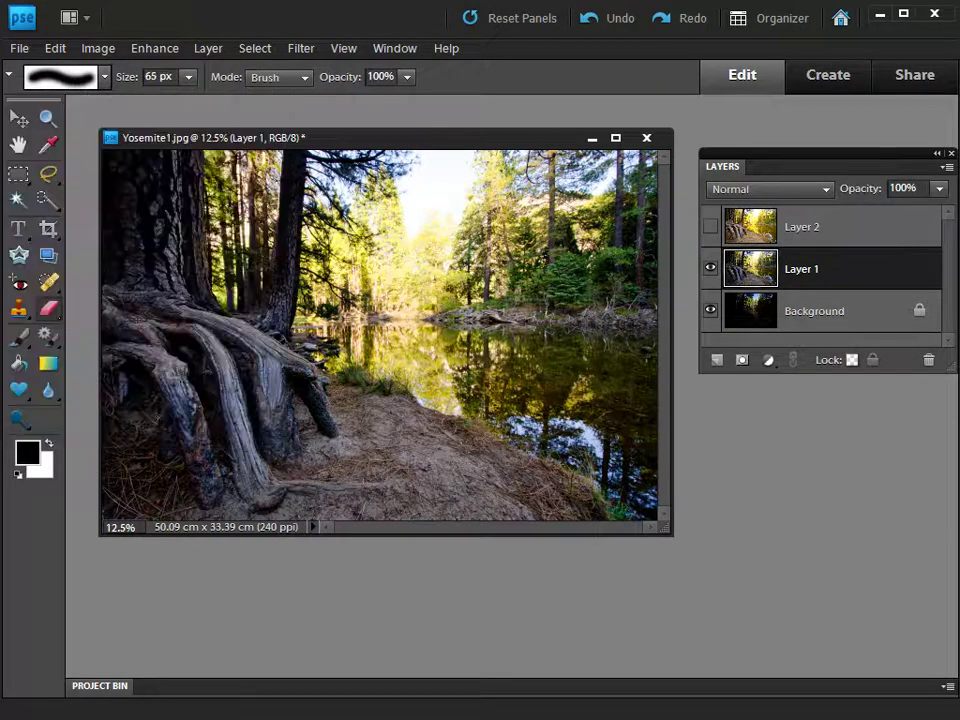
left_click(189, 78)
left_click_drag(191, 103, 223, 102)
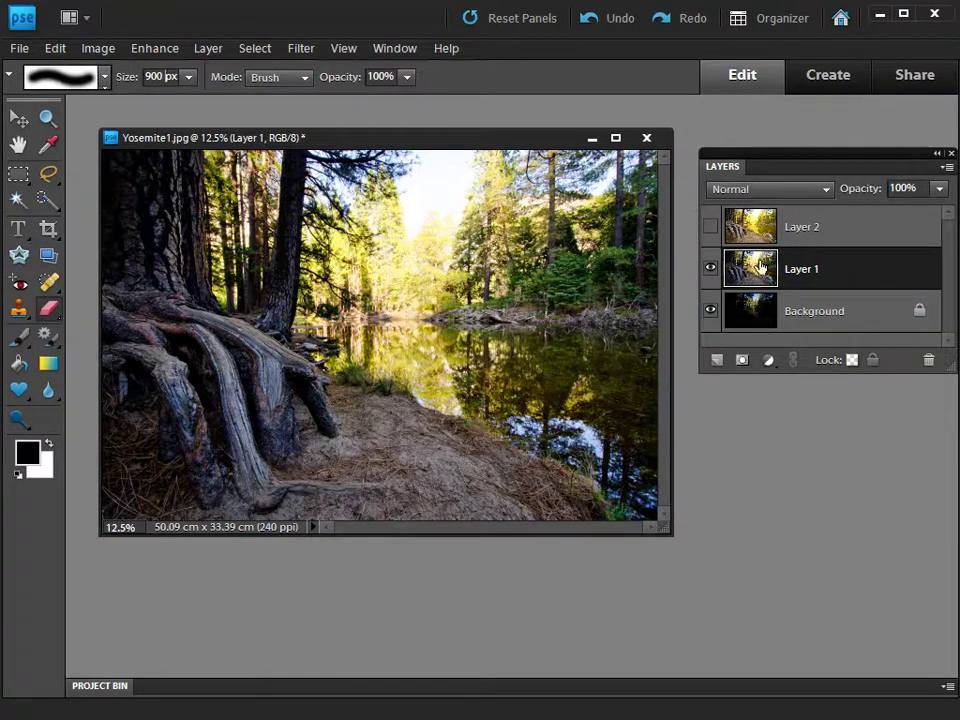
left_click(752, 224)
left_click(762, 271)
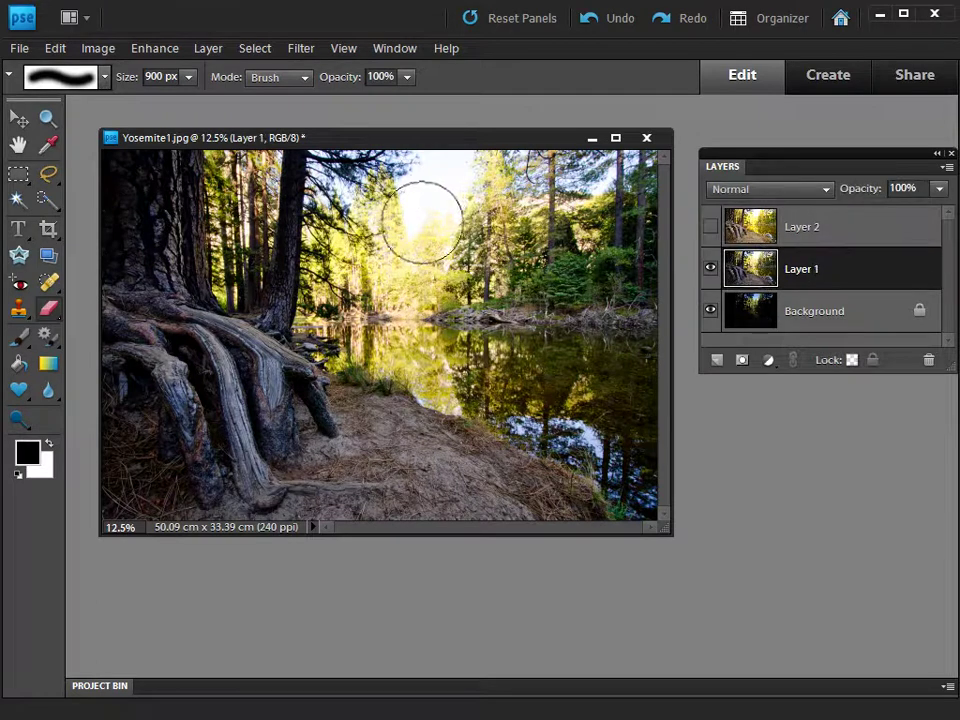
mouse_move(414, 219)
left_mouse_down()
mouse_move(429, 214)
mouse_move(425, 175)
mouse_move(456, 150)
mouse_move(420, 240)
left_mouse_up()
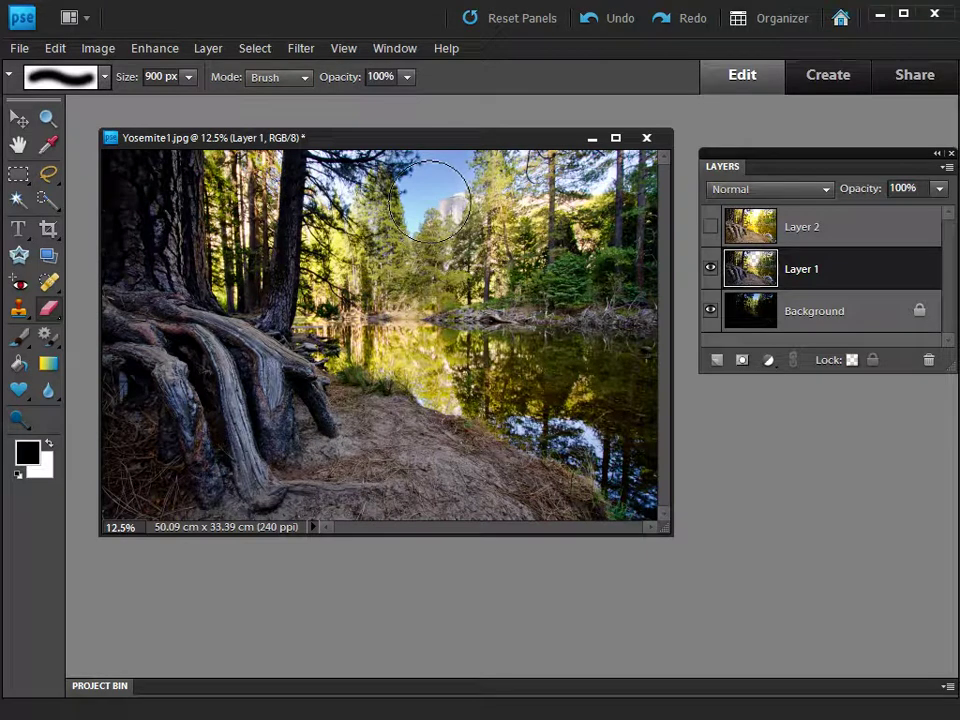
Lower the Eraser opacity to 30% and partly erase Layer 1's bright trees on both sides of the sky and along the far shore.
left_click(406, 77)
left_click_drag(408, 100, 338, 101)
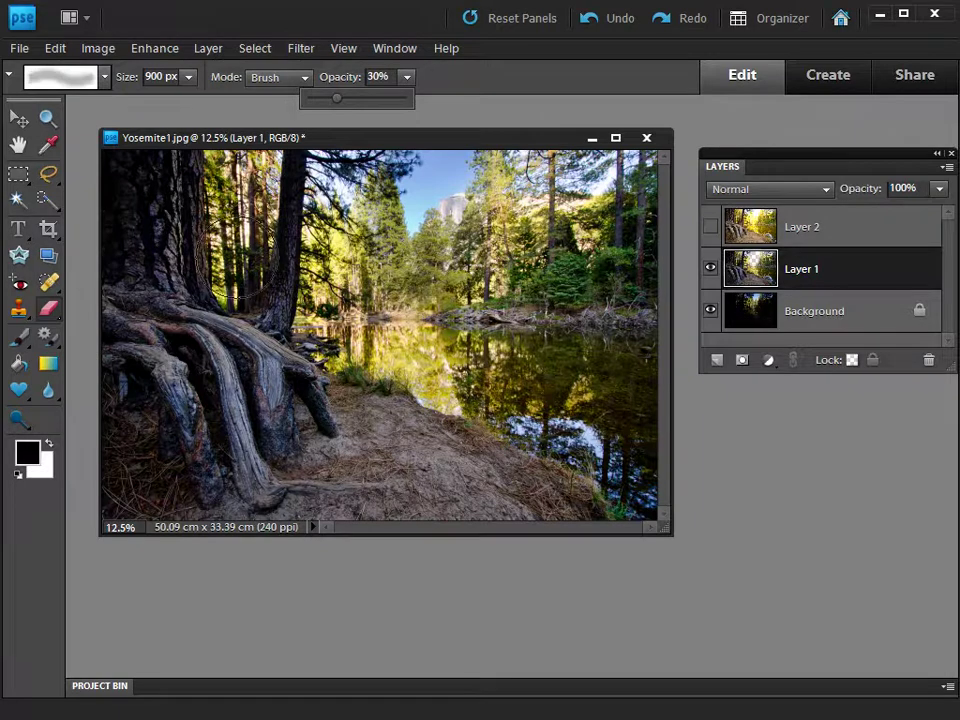
left_click_drag(536, 188, 612, 192)
mouse_move(330, 185)
left_mouse_down()
mouse_move(188, 180)
mouse_move(235, 185)
mouse_move(300, 215)
mouse_move(355, 210)
left_mouse_up()
left_click_drag(422, 280, 357, 295)
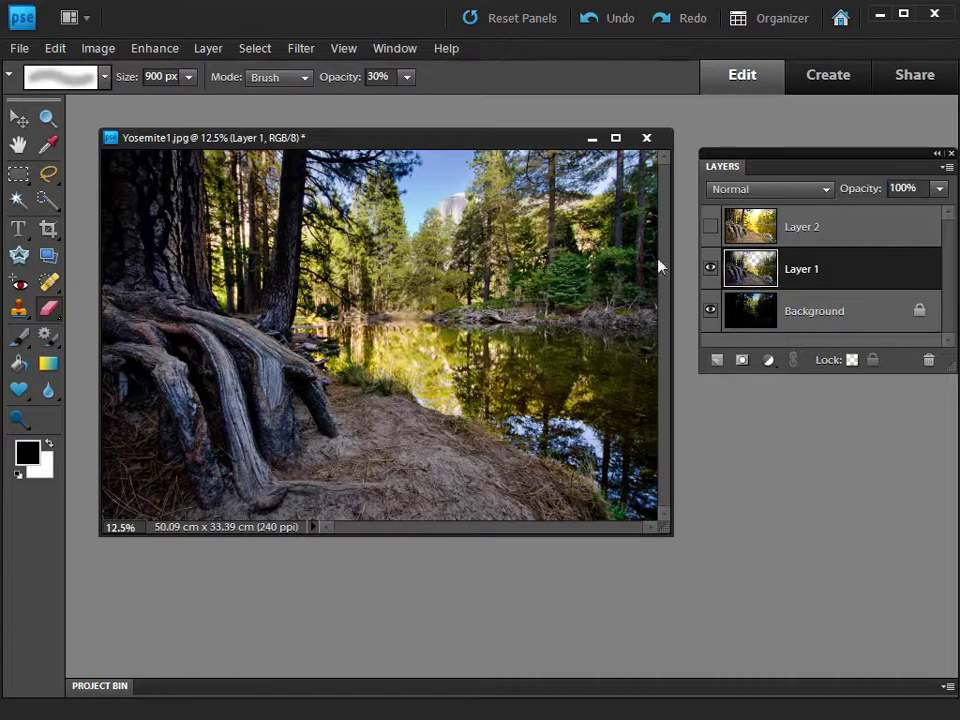
Compare the image with and without the partly erased Layer 1 by hiding and reshowing that layer.
left_click(710, 269)
left_click(710, 269)
left_click(710, 269)
left_click(710, 269)
left_click(711, 269)
left_click(711, 269)
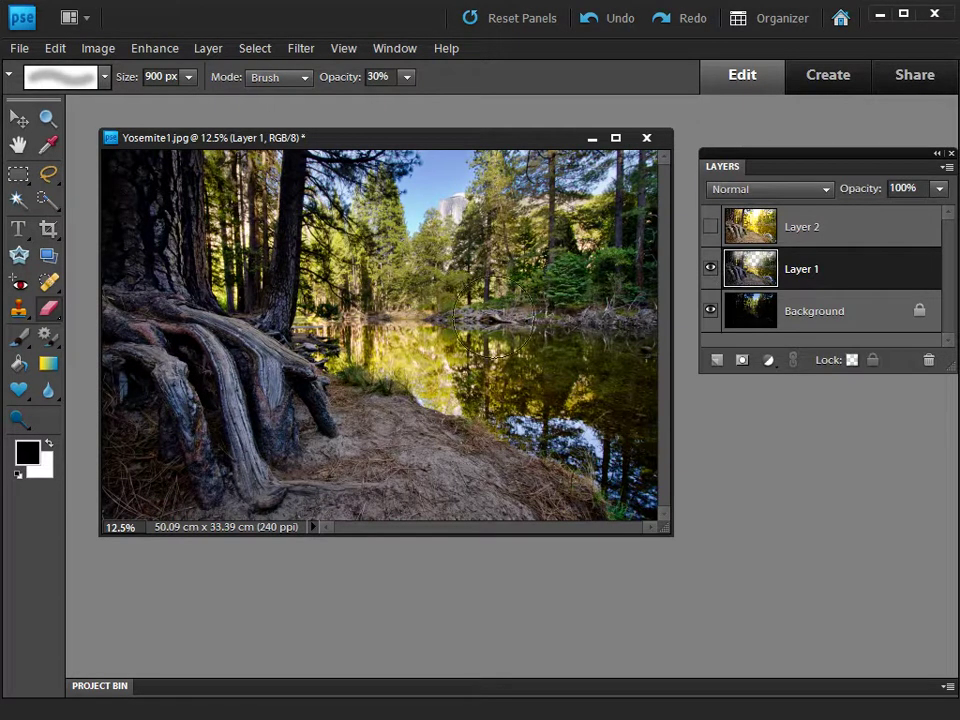
left_click(710, 269)
left_click(711, 270)
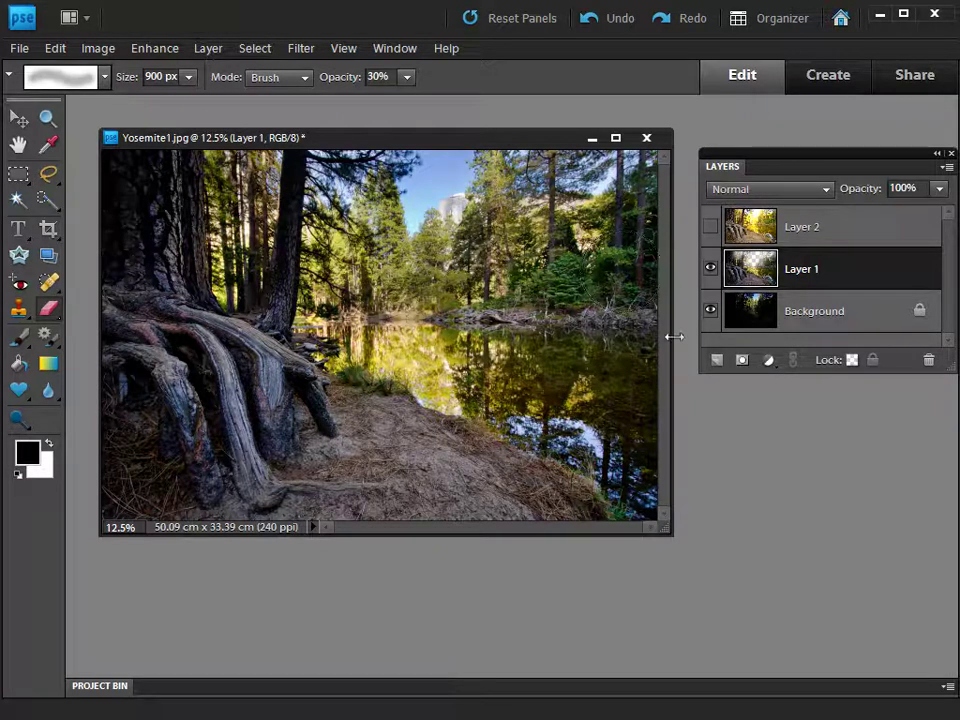
Undo all the eraser strokes by reverting to the Delete Layer Mask history state, and add a new layer mask to Layer 1.
left_click(391, 49)
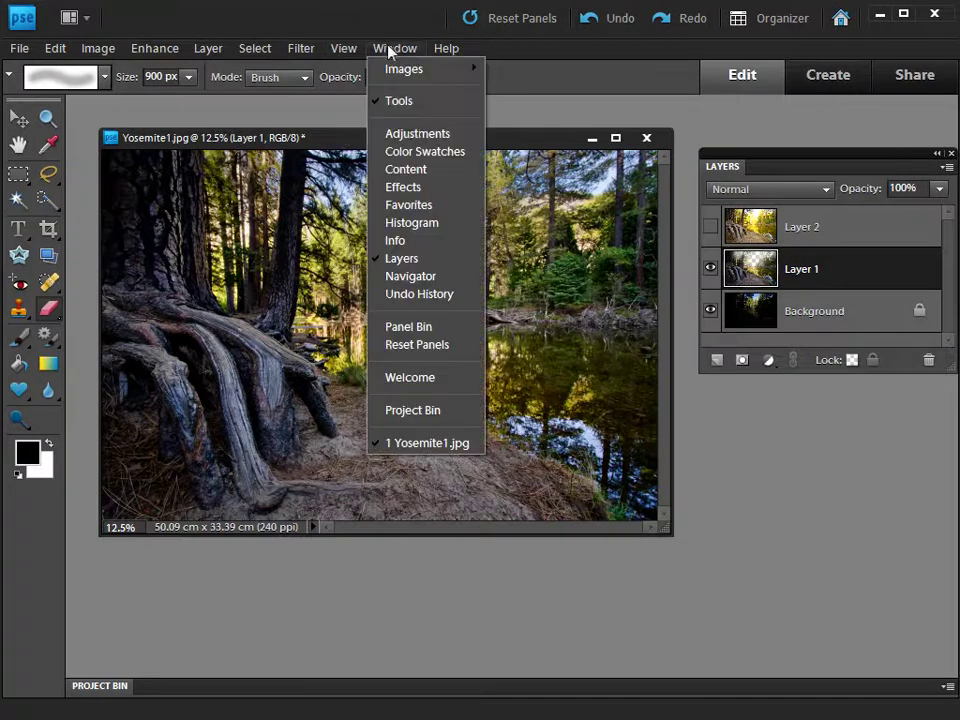
left_click(419, 294)
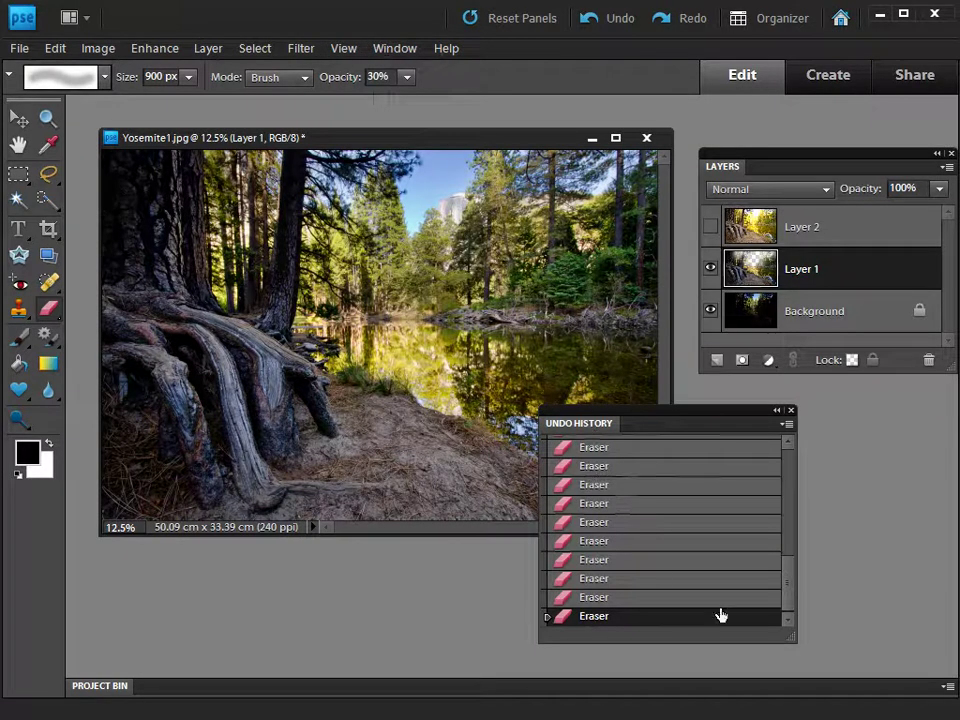
scroll(711, 604, "up", 3)
scroll(711, 604, "up", 3)
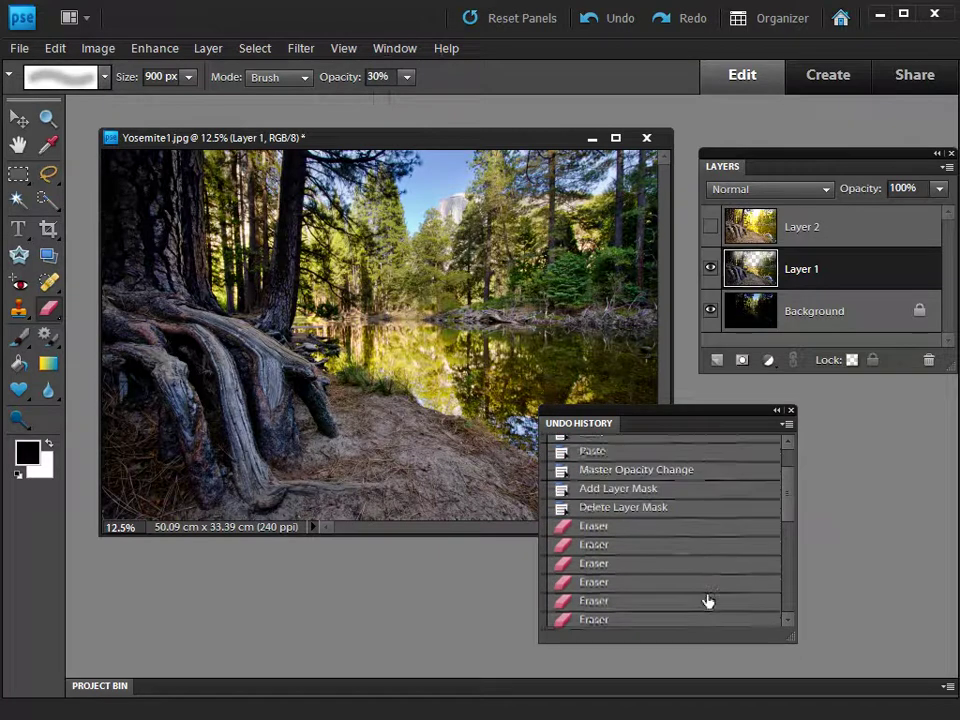
left_click(601, 533)
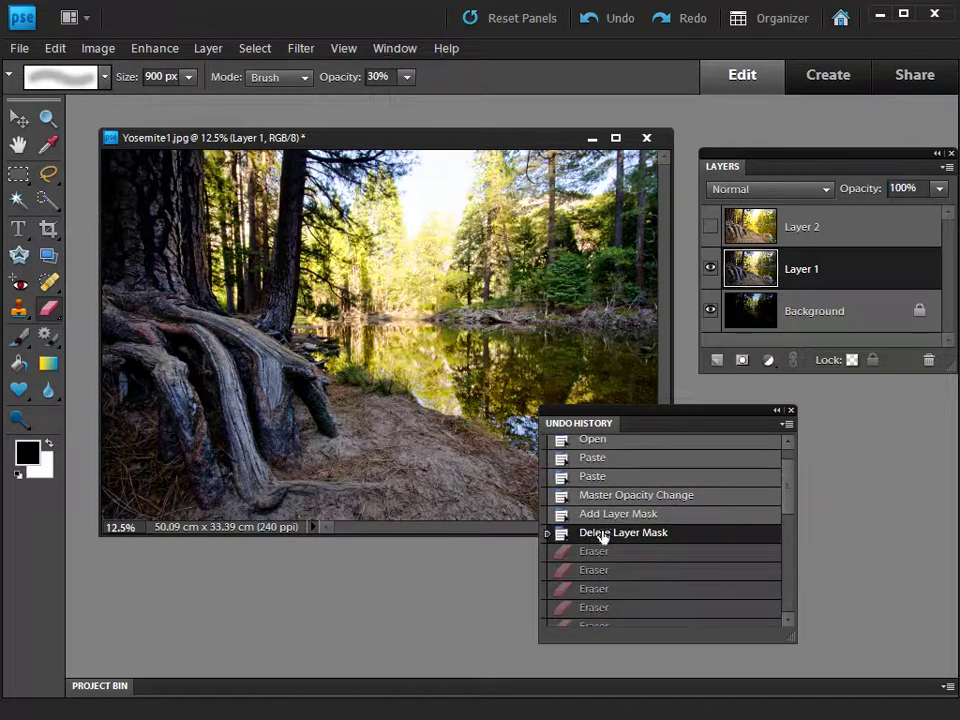
left_click(790, 411)
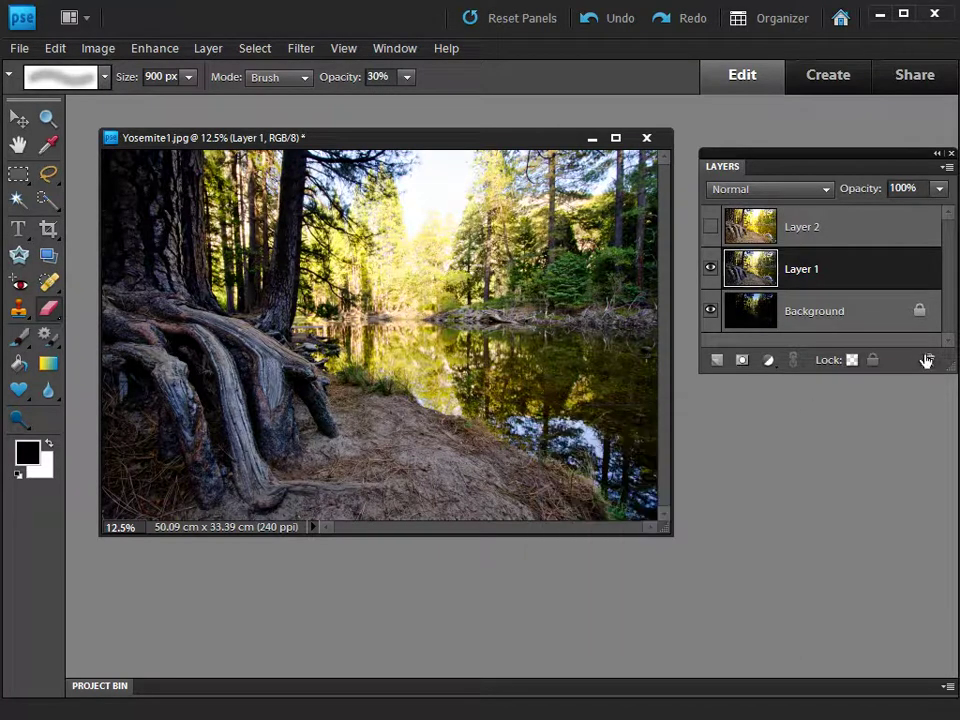
left_click(742, 361)
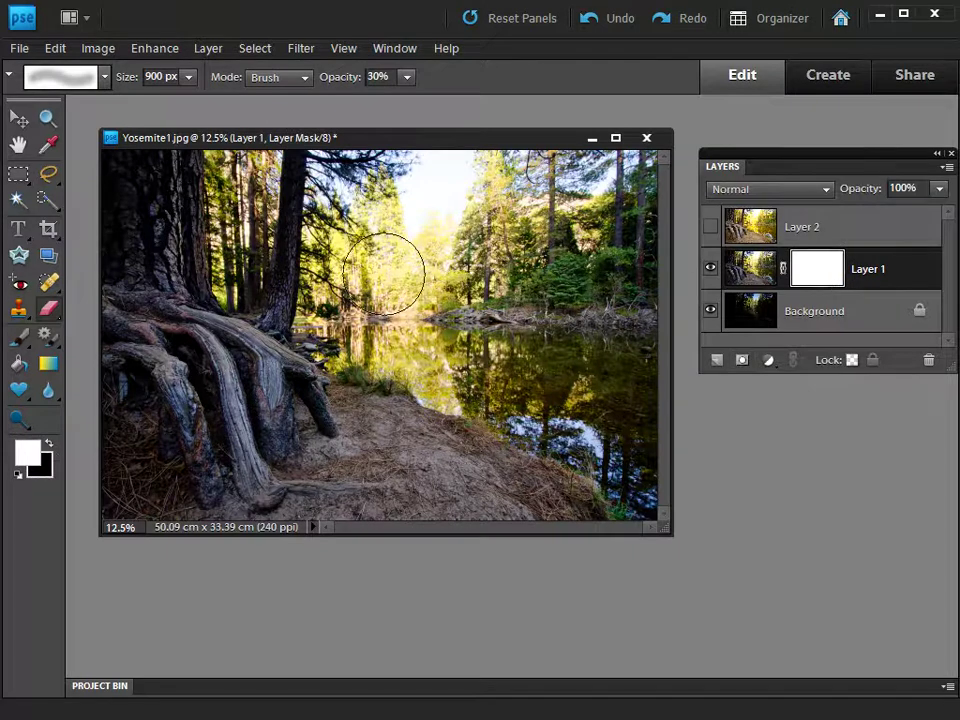
Set up the Brush tool with a black foreground colour, a soft 866 px tip and 100% opacity.
left_click(20, 337)
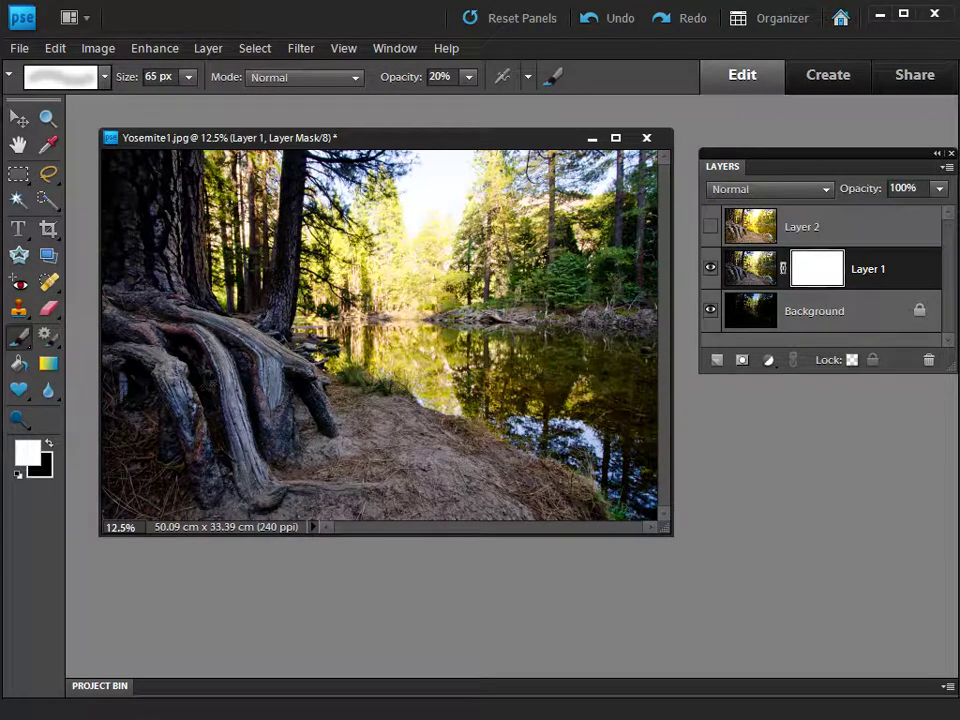
left_click(48, 446)
left_click(469, 81)
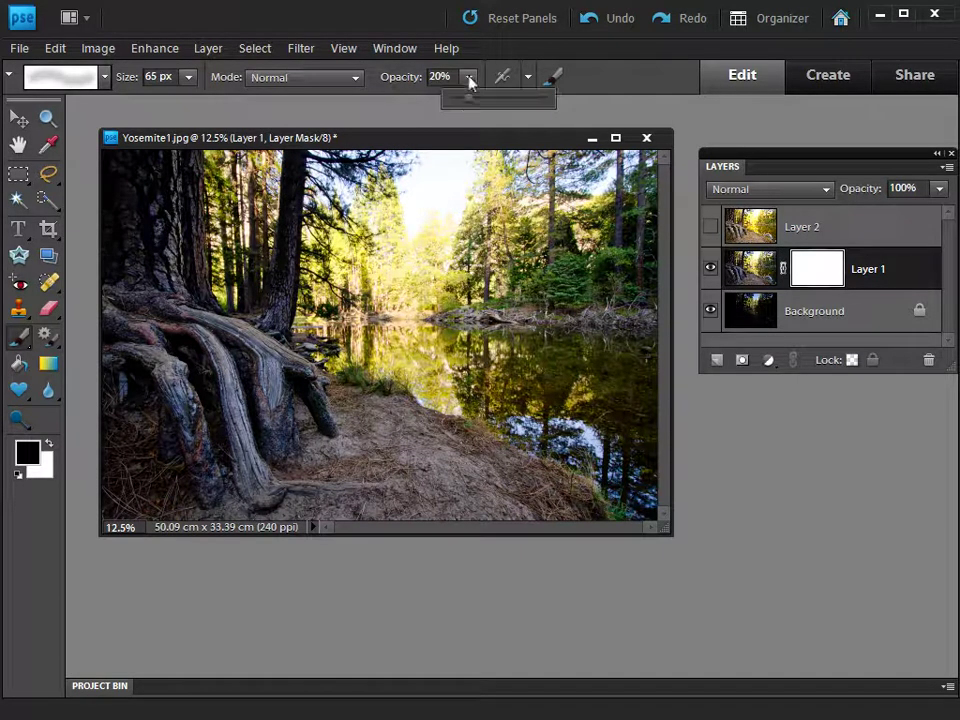
left_click_drag(471, 99, 547, 106)
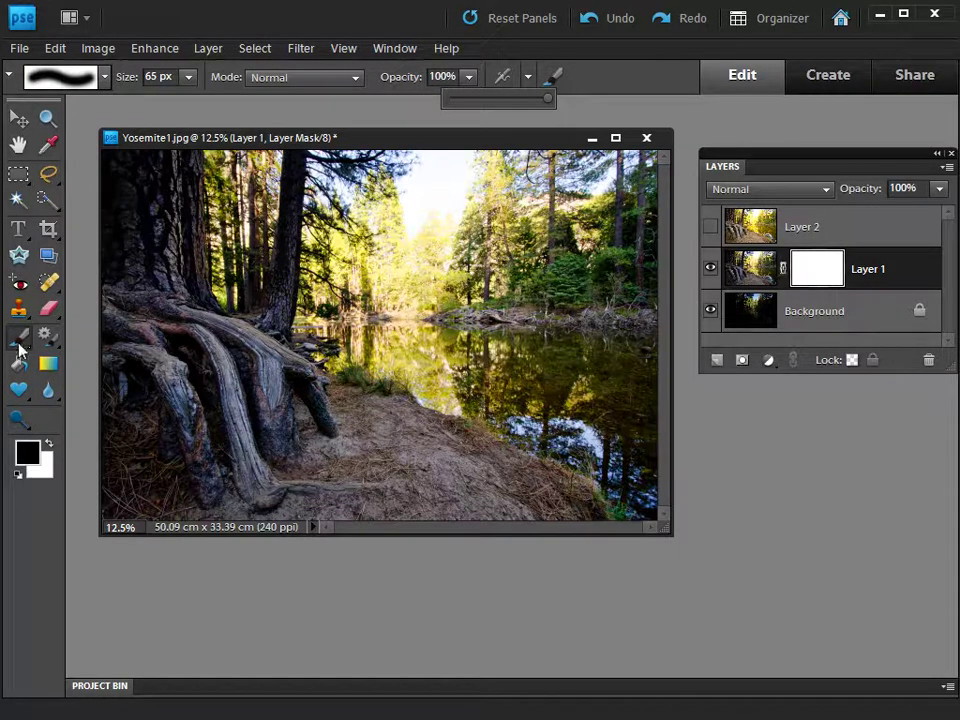
left_click(92, 77)
left_click(106, 405)
key("Return")
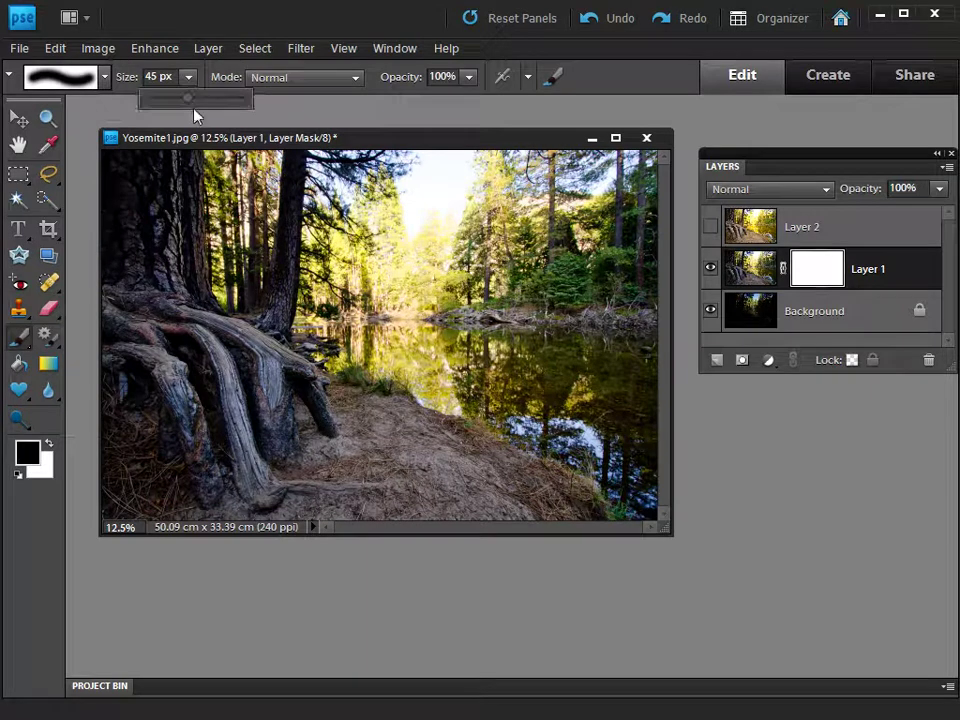
left_click_drag(223, 104, 230, 104)
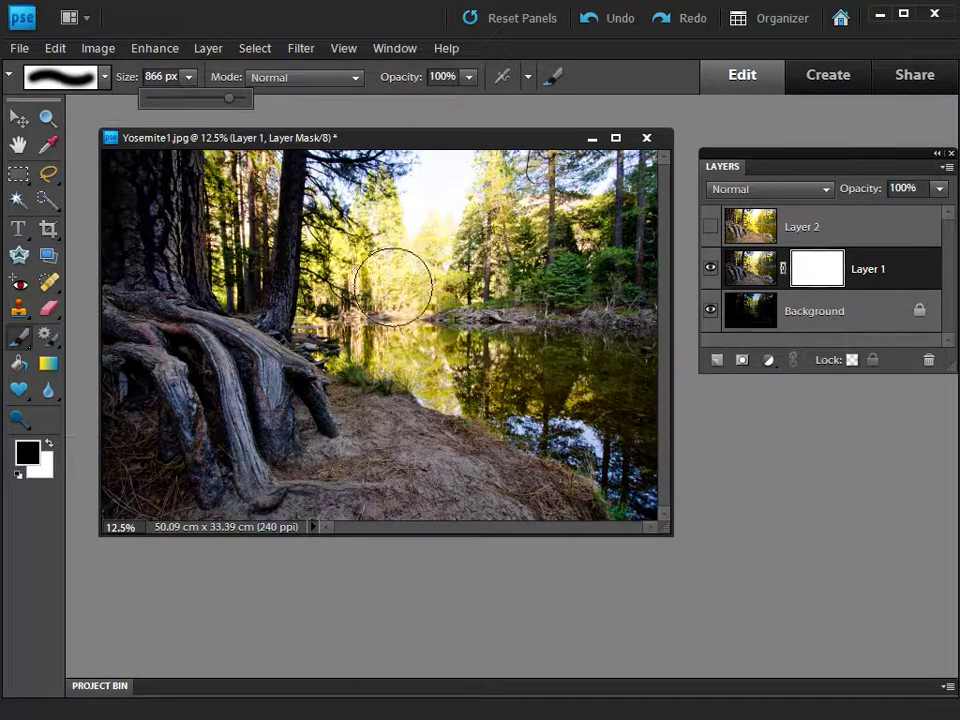
key("x")
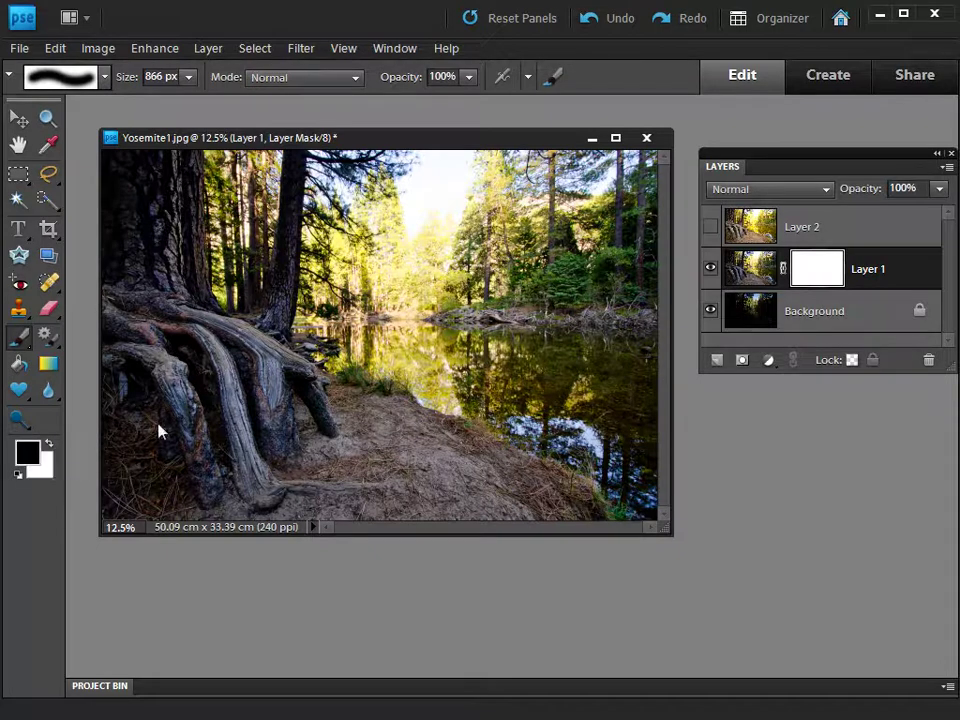
left_click(468, 77)
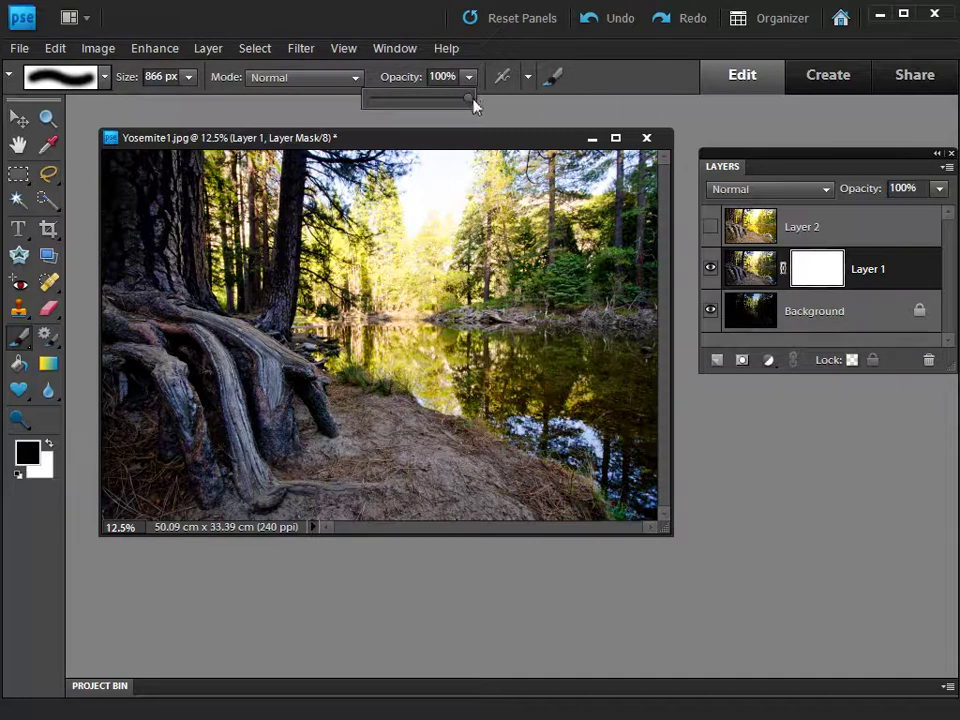
left_click(622, 86)
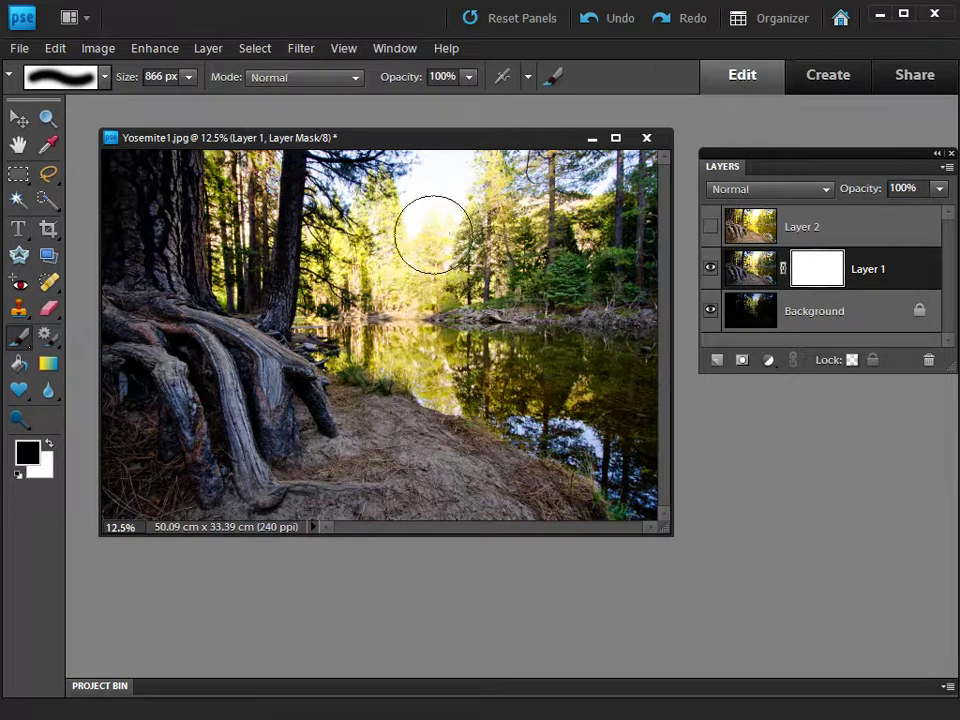
Paint black on Layer 1's mask over the bright sky, the mountain and the sky gaps along the image's upper edge.
mouse_move(434, 240)
left_mouse_down()
mouse_move(392, 249)
mouse_move(438, 219)
mouse_move(445, 229)
mouse_move(447, 195)
left_mouse_up()
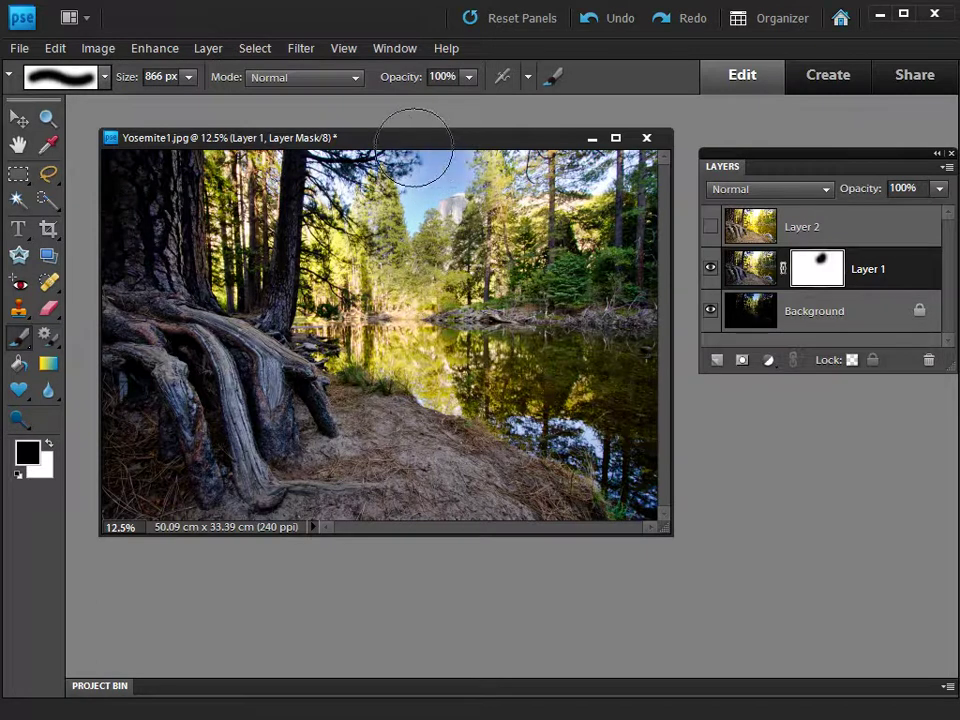
left_click_drag(450, 145, 420, 141)
mouse_move(480, 149)
left_mouse_down()
mouse_move(492, 147)
mouse_move(482, 151)
left_mouse_up()
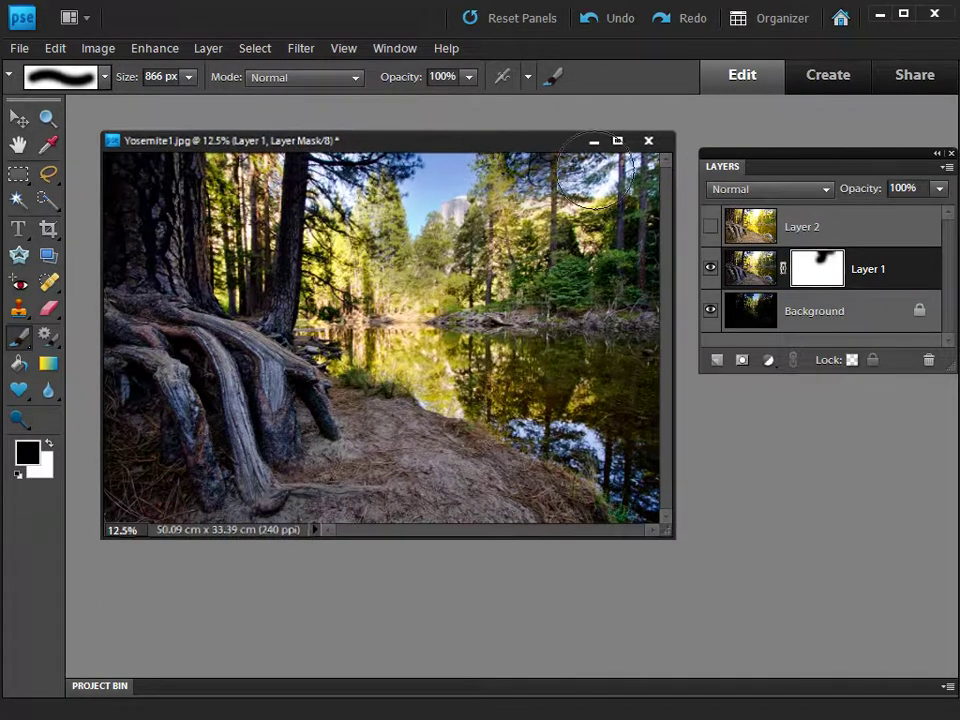
mouse_move(595, 175)
left_mouse_down()
mouse_move(470, 140)
mouse_move(265, 135)
mouse_move(288, 168)
left_mouse_up()
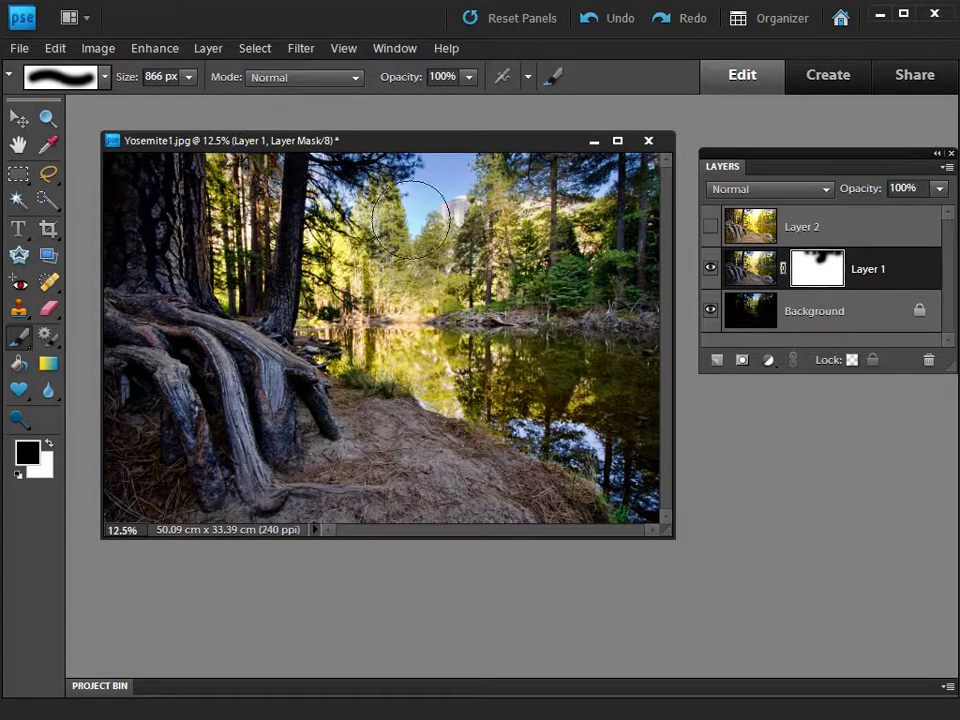
Lower the brush opacity to 30% and paint Layer 1's mask over the bright trees and the far shoreline.
left_click(469, 79)
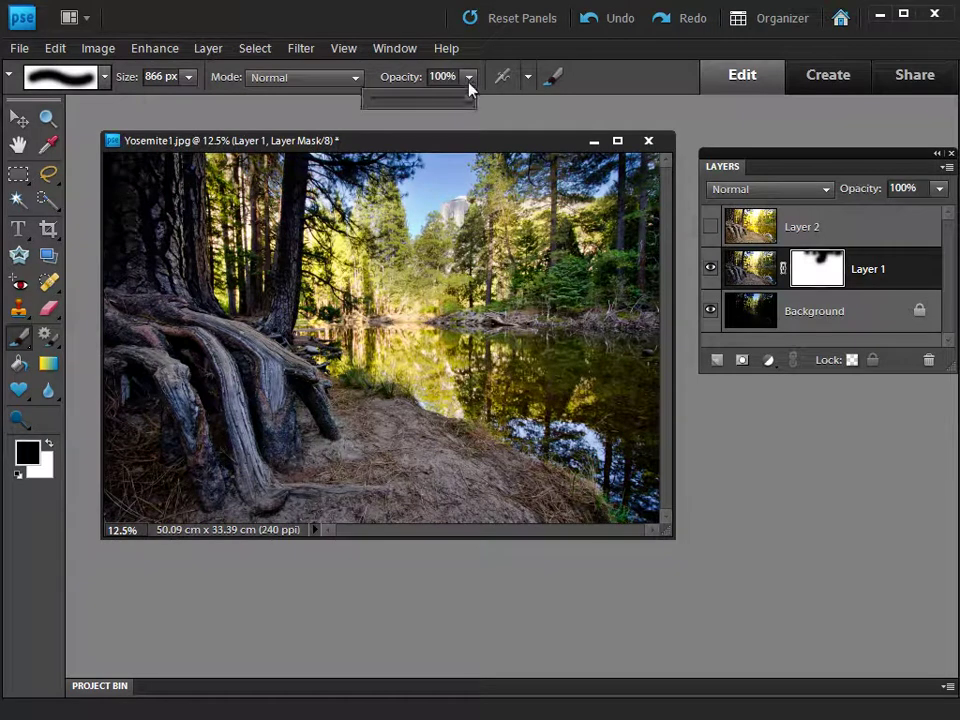
left_click_drag(406, 104, 398, 104)
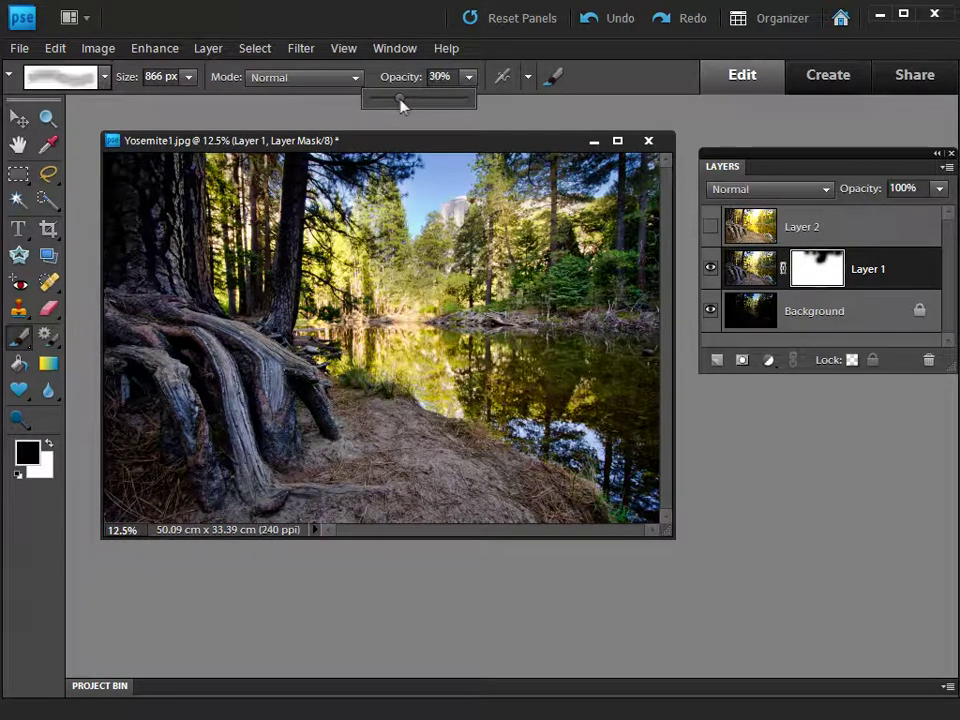
left_click(413, 313)
left_click(418, 302)
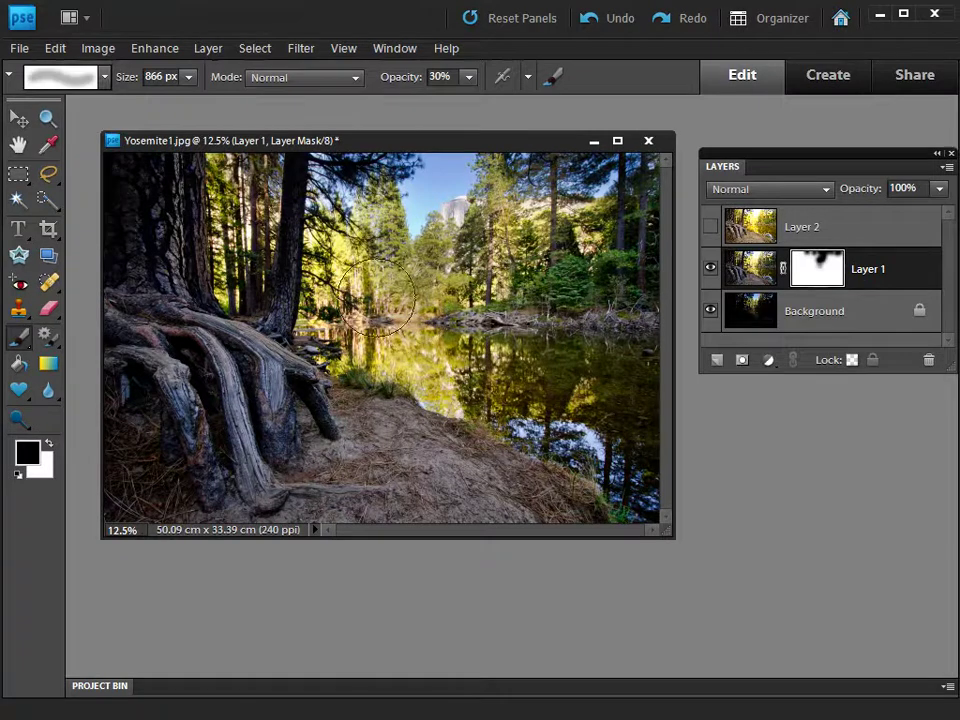
left_click(360, 303)
left_click(353, 271)
left_click(359, 234)
left_click(342, 288)
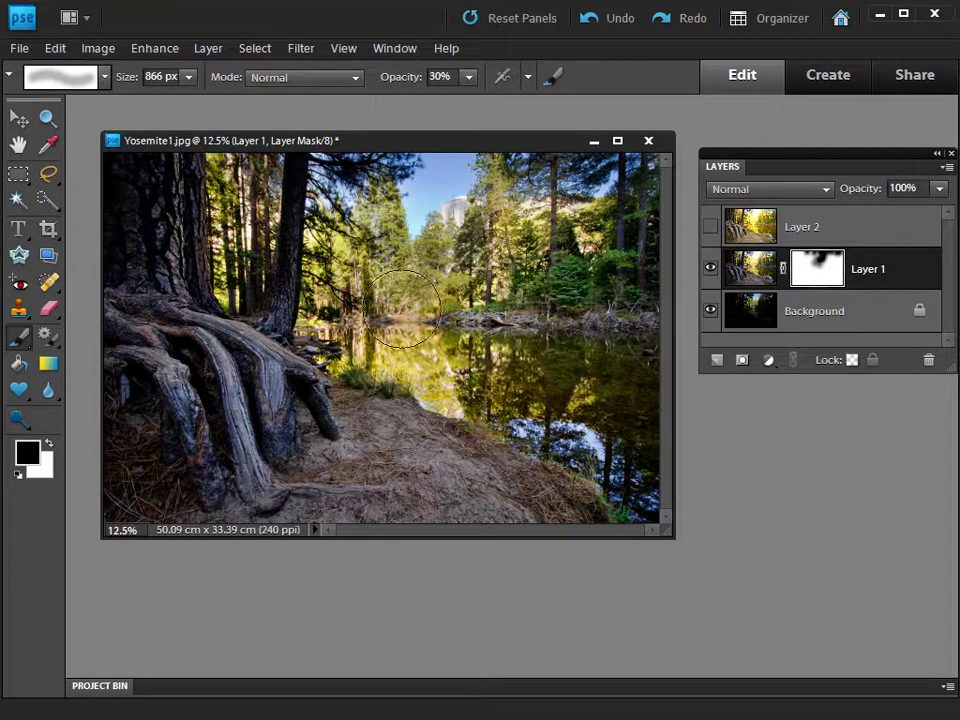
left_click(418, 311)
left_click(377, 178)
left_click(398, 157)
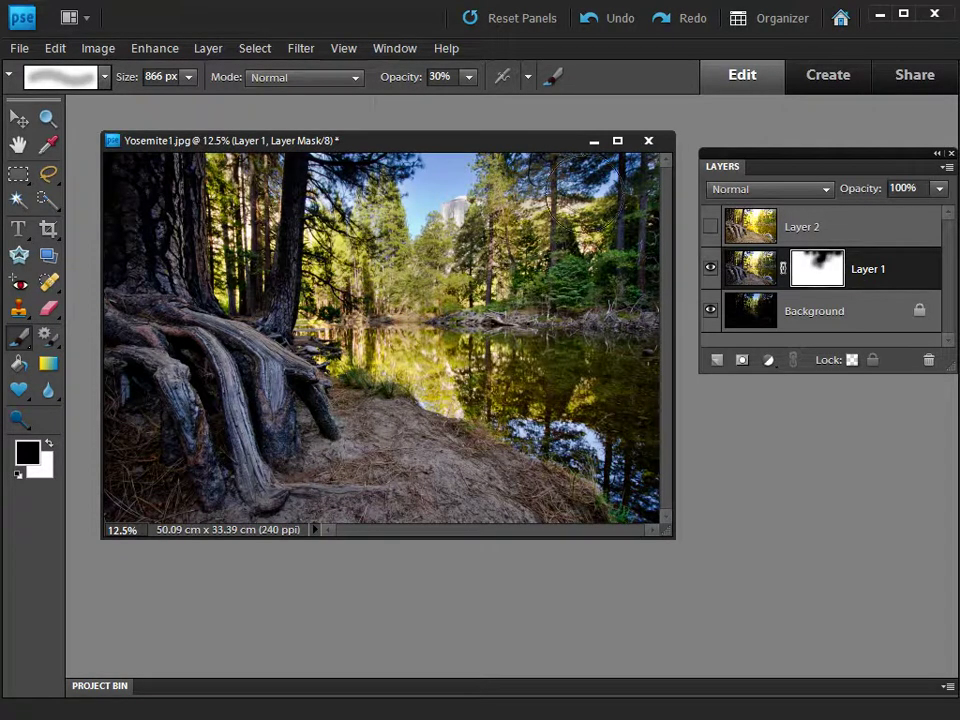
left_click(432, 160)
left_click(252, 216)
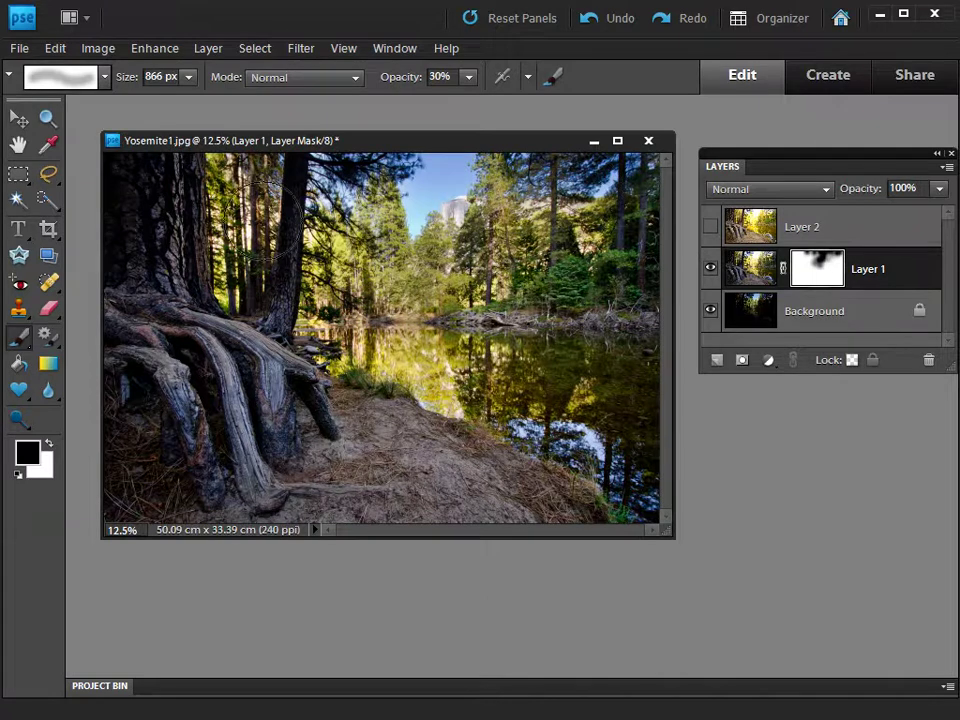
left_click(188, 188)
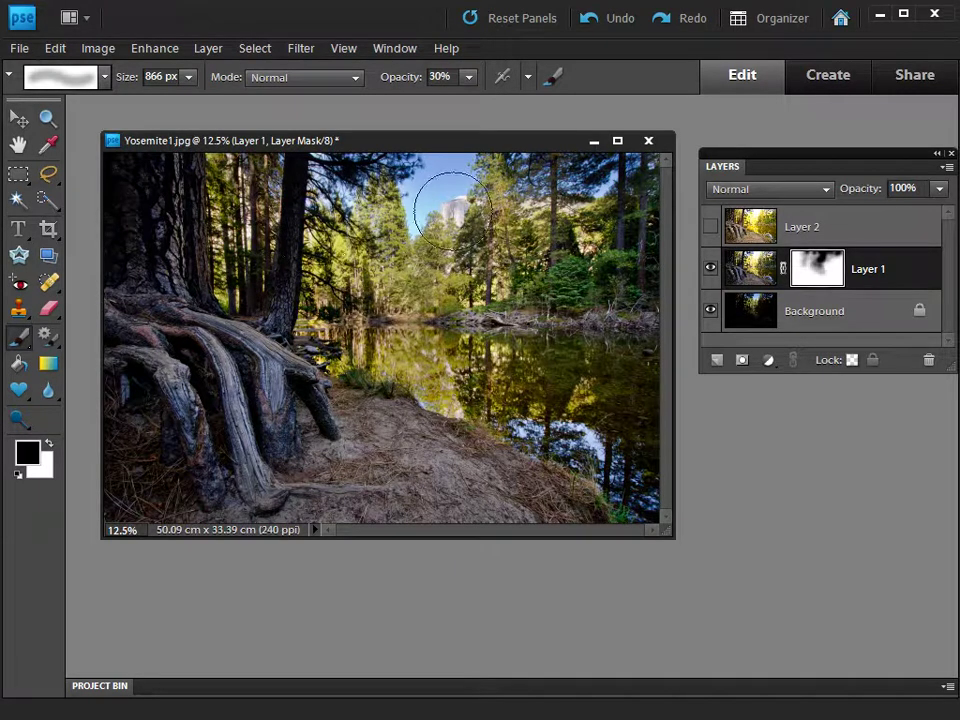
Examine Layer 1's mask on its own in the document window, and return to the normal image view.
left_click(817, 277, "alt")
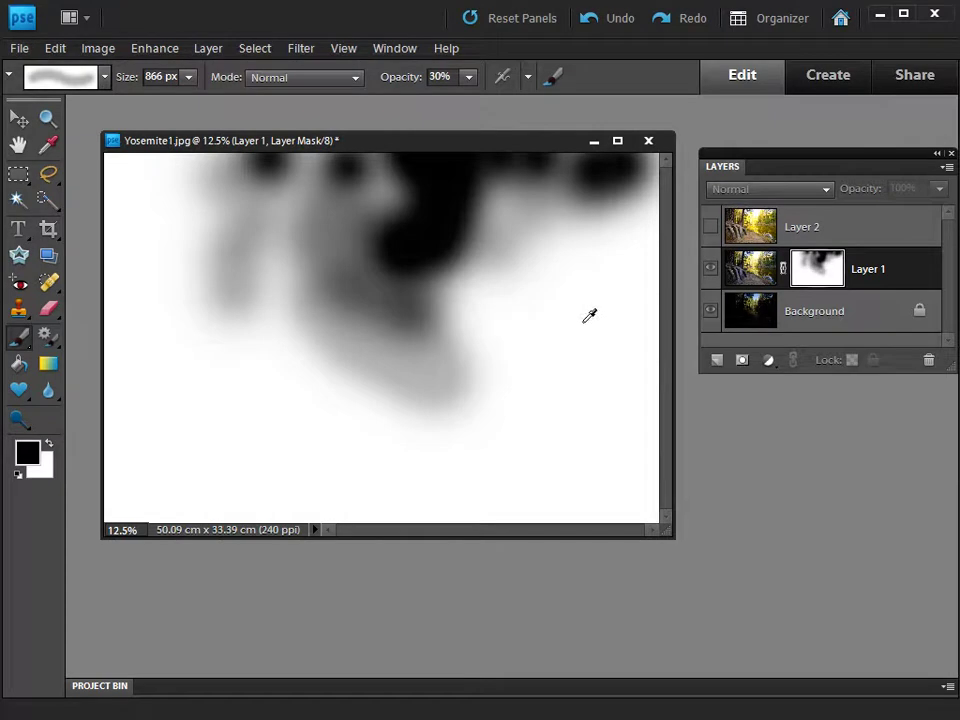
left_click(764, 284)
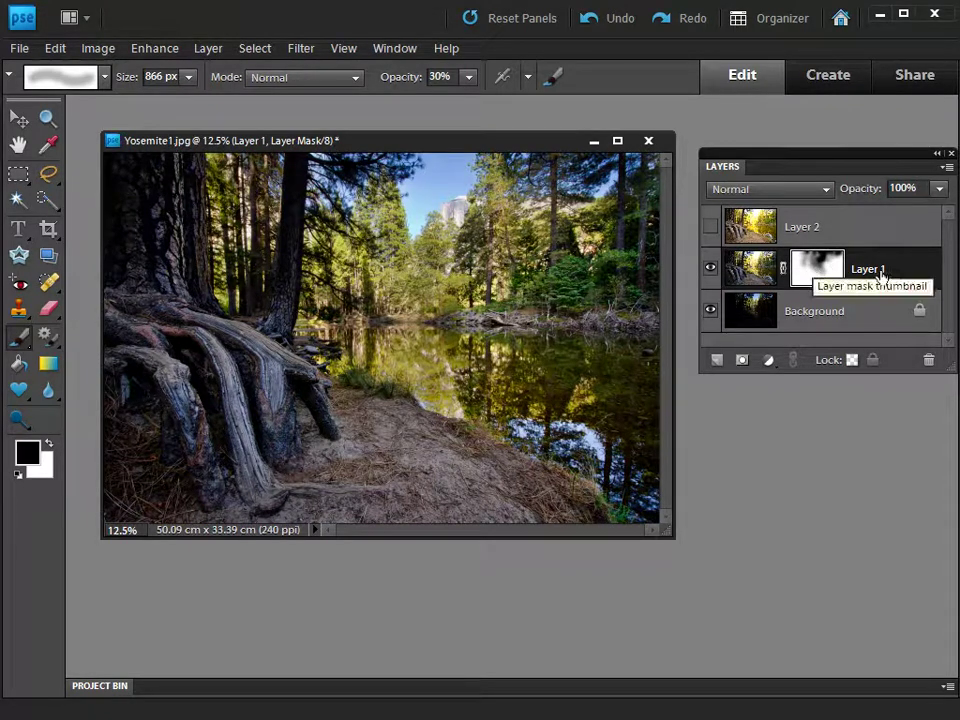
Make Layer 2 visible, select it and add a layer mask to it.
left_click(711, 228)
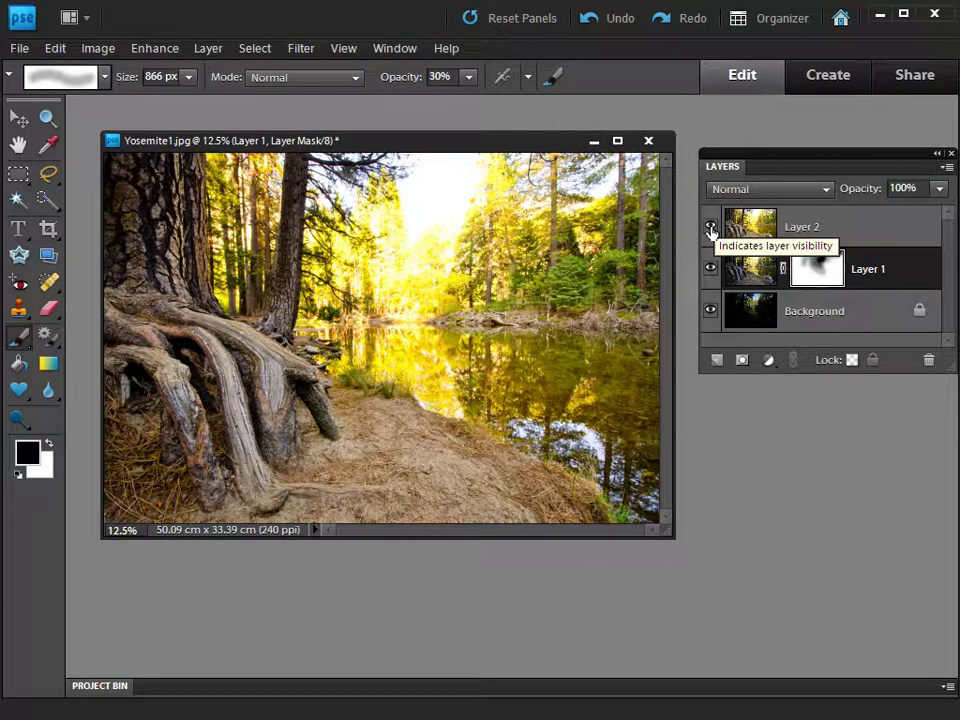
left_click(740, 222)
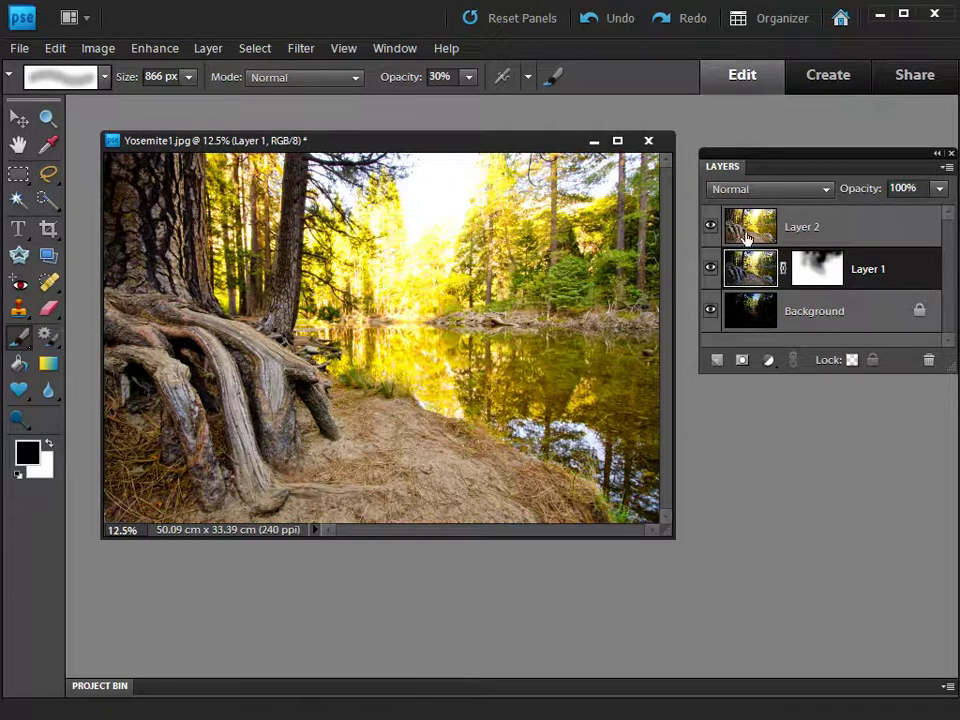
left_click(757, 234)
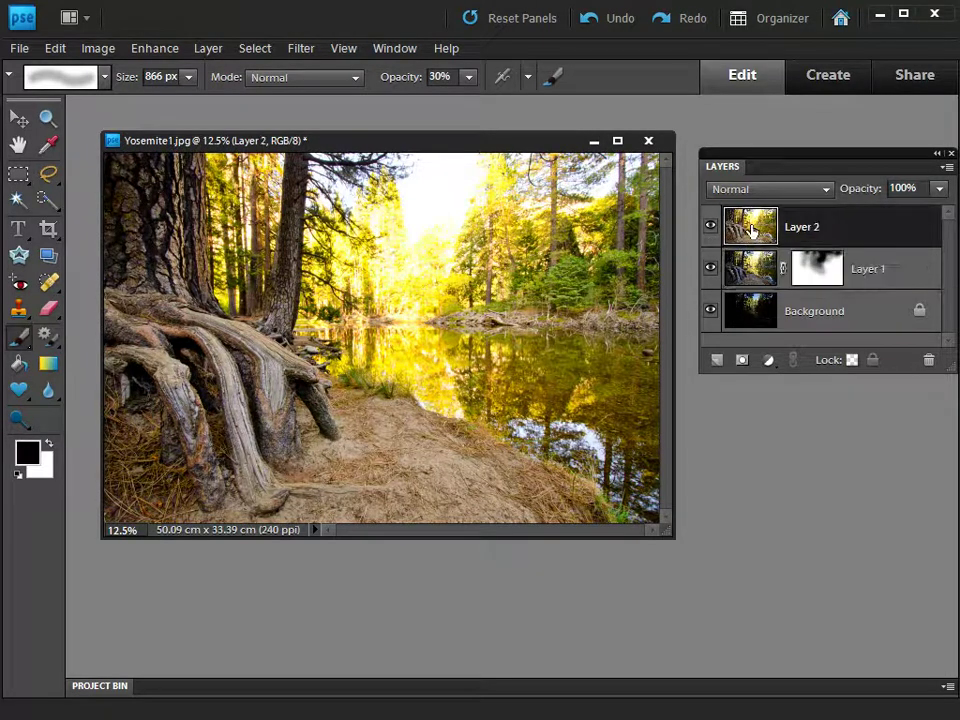
left_click(742, 361)
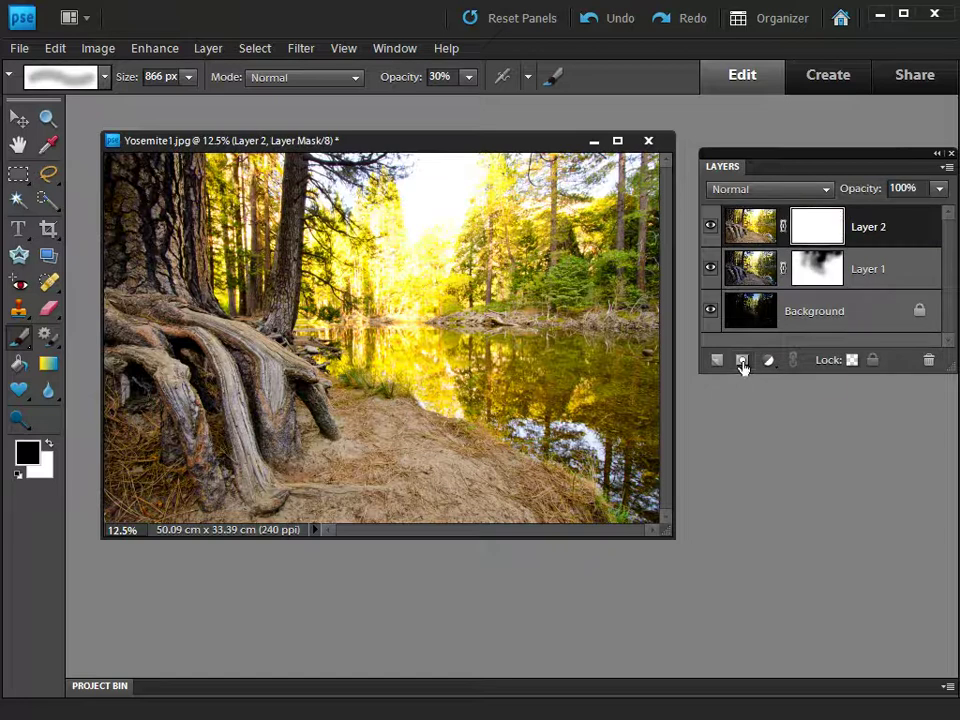
Raise the brush opacity to 100% and paint black on Layer 2's mask over the sky, the mountain and the trees beyond the water.
left_click(468, 78)
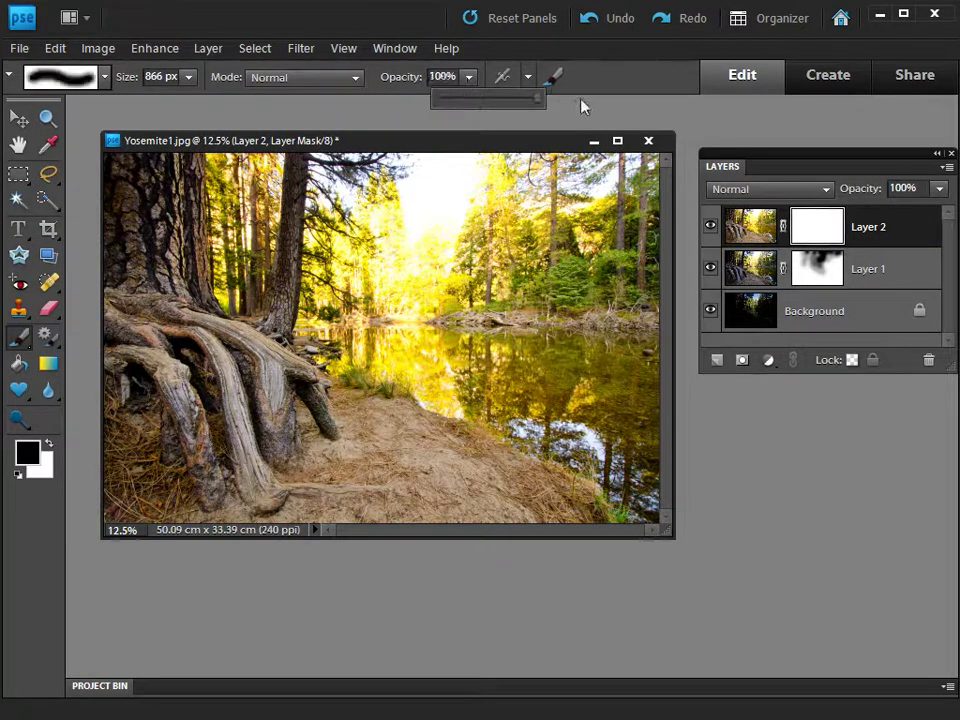
left_click(596, 305)
mouse_move(598, 300)
left_mouse_down()
mouse_move(508, 252)
mouse_move(493, 205)
mouse_move(412, 241)
mouse_move(425, 268)
mouse_move(400, 280)
mouse_move(373, 255)
mouse_move(352, 268)
mouse_move(503, 175)
mouse_move(499, 190)
mouse_move(579, 163)
mouse_move(491, 225)
mouse_move(490, 268)
left_mouse_up()
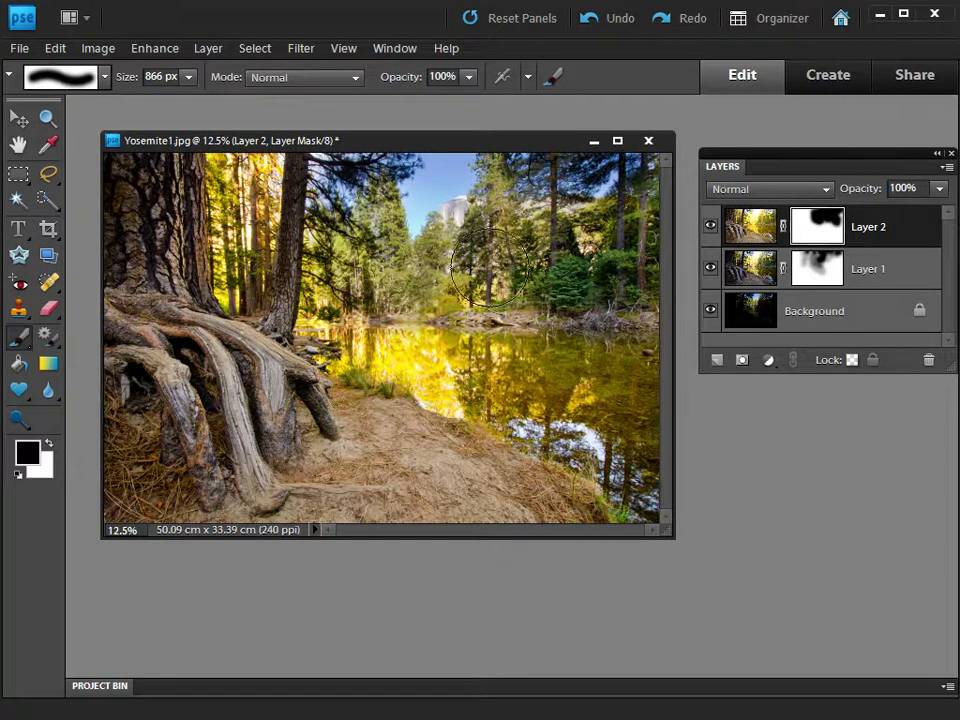
left_click_drag(550, 205, 428, 196)
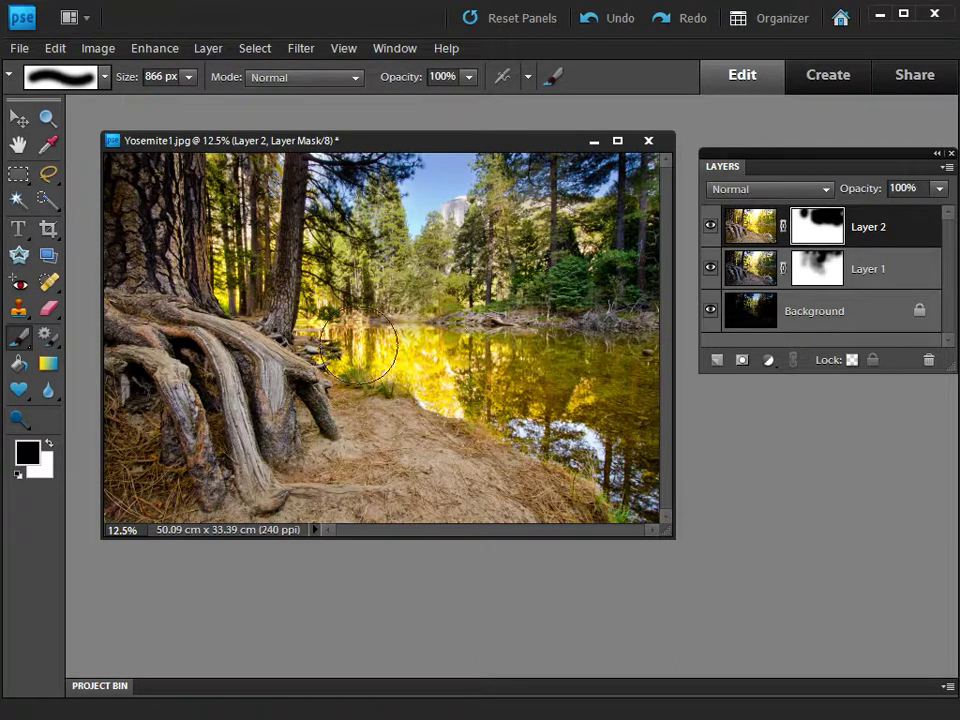
Lower the brush opacity to 30% and paint Layer 2's mask over the water, the bright trees between the trunks and the foreground.
left_click(469, 78)
left_click_drag(473, 100, 399, 104)
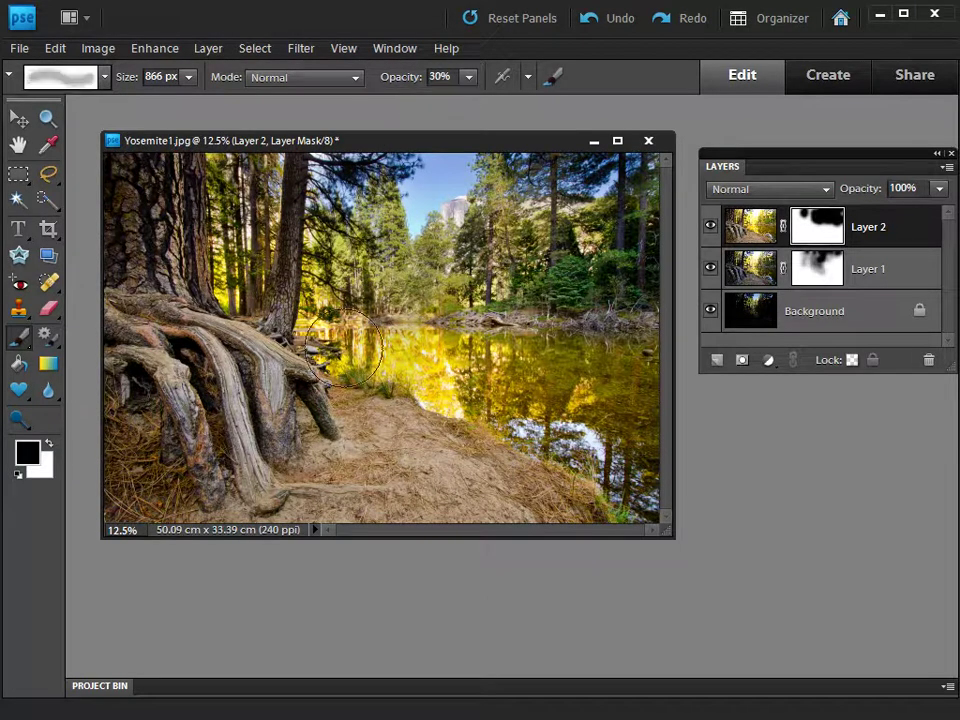
mouse_move(340, 340)
left_mouse_down()
mouse_move(250, 240)
mouse_move(165, 205)
mouse_move(172, 228)
left_mouse_up()
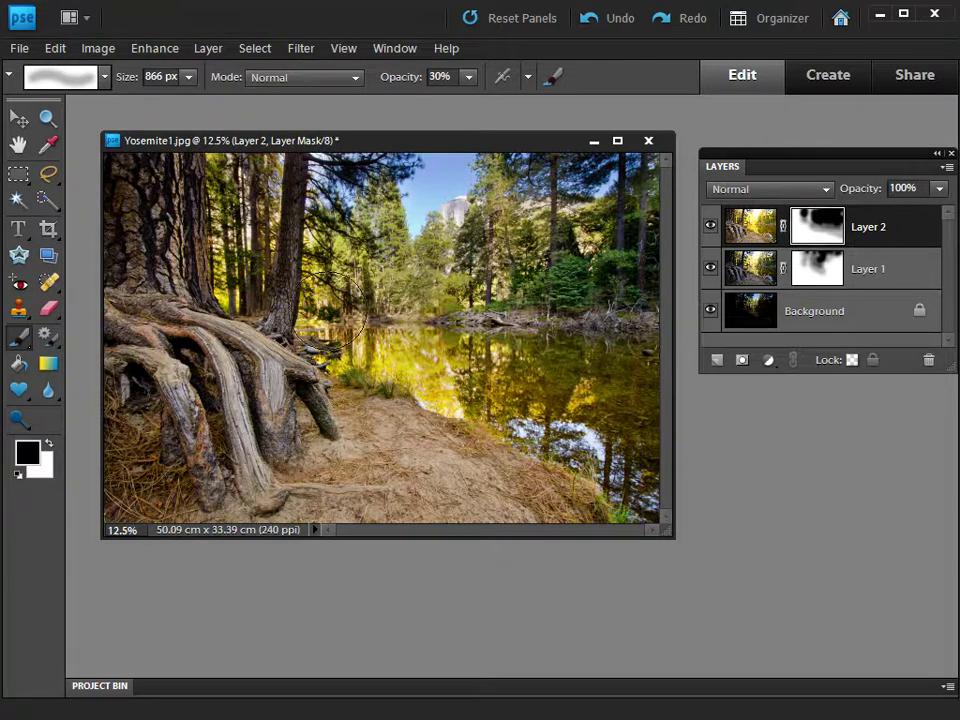
left_click_drag(190, 185, 320, 250)
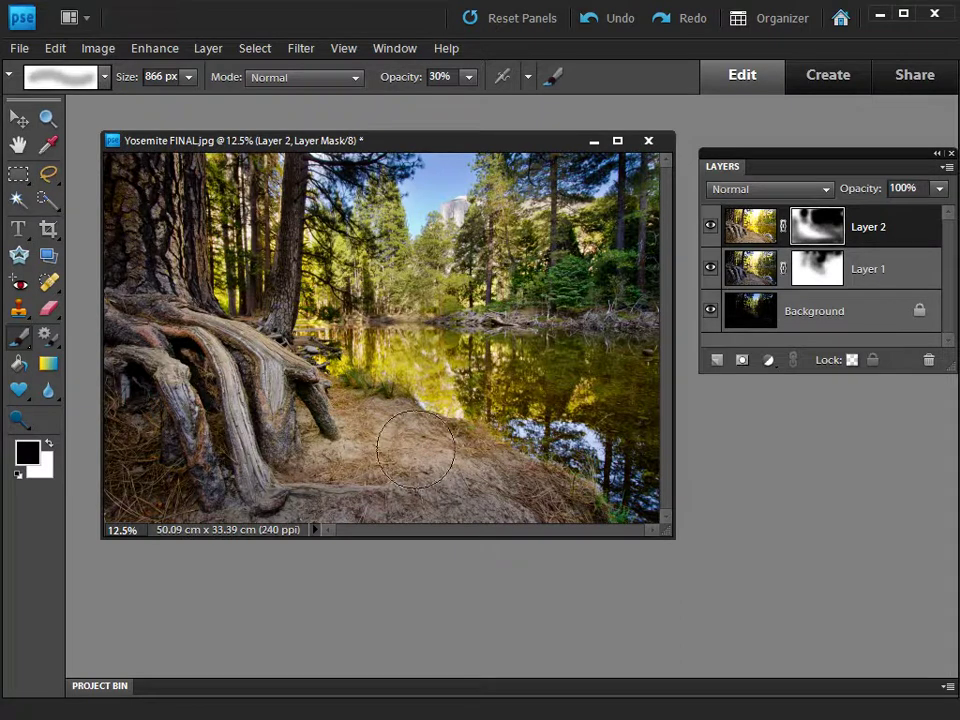
Refine Layer 2's mask at 30% opacity, painting white to brighten the sandy foreground and switching back to black to darken overly bright areas.
left_click(49, 446)
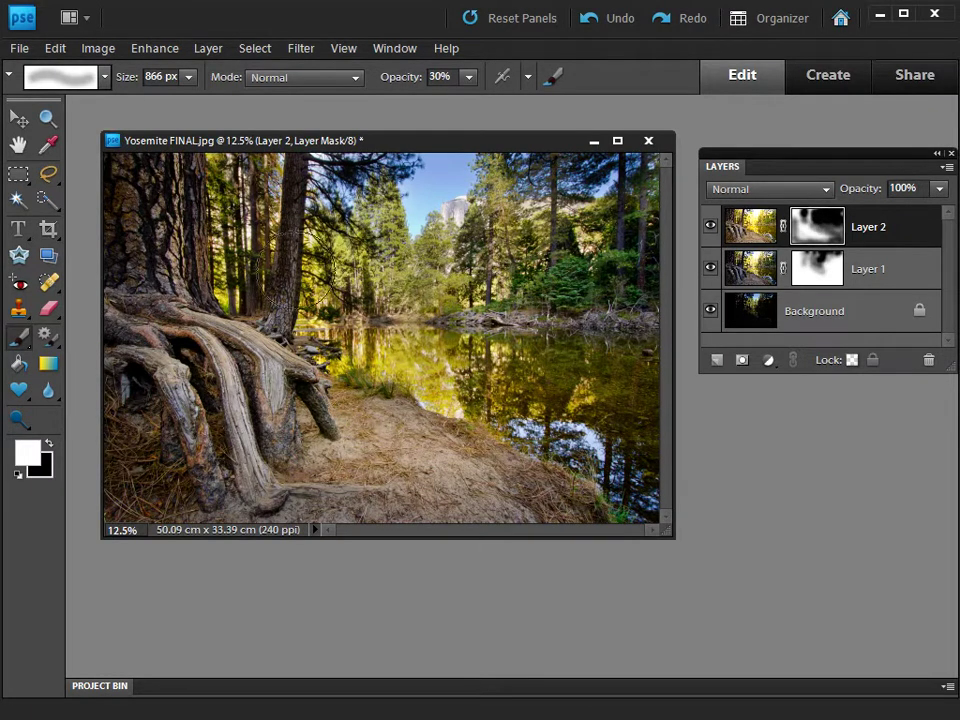
left_click(815, 268)
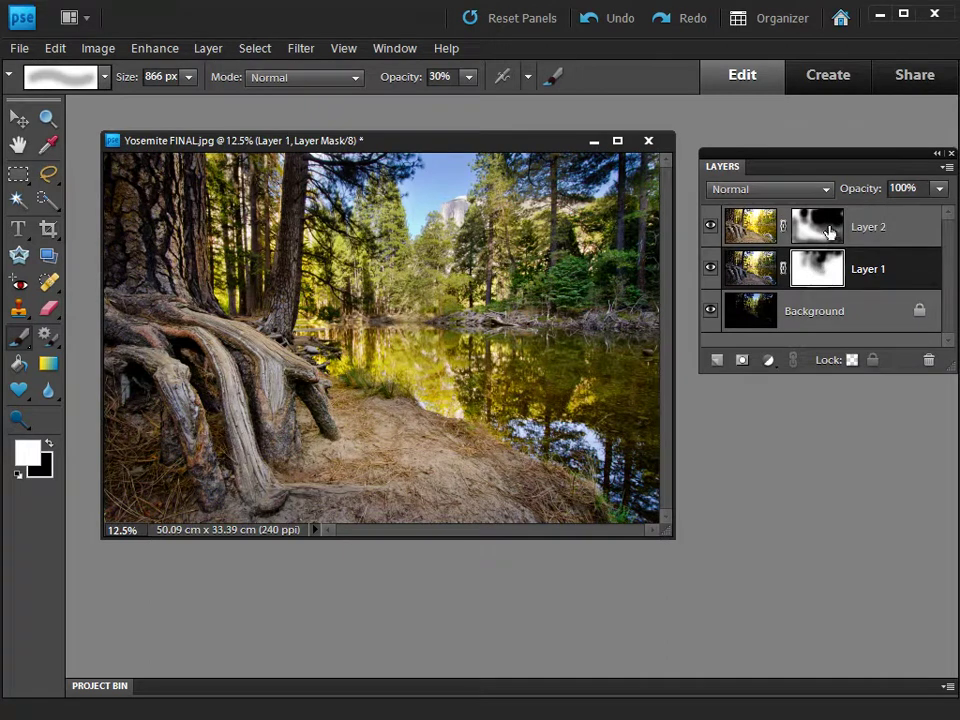
left_click(815, 226)
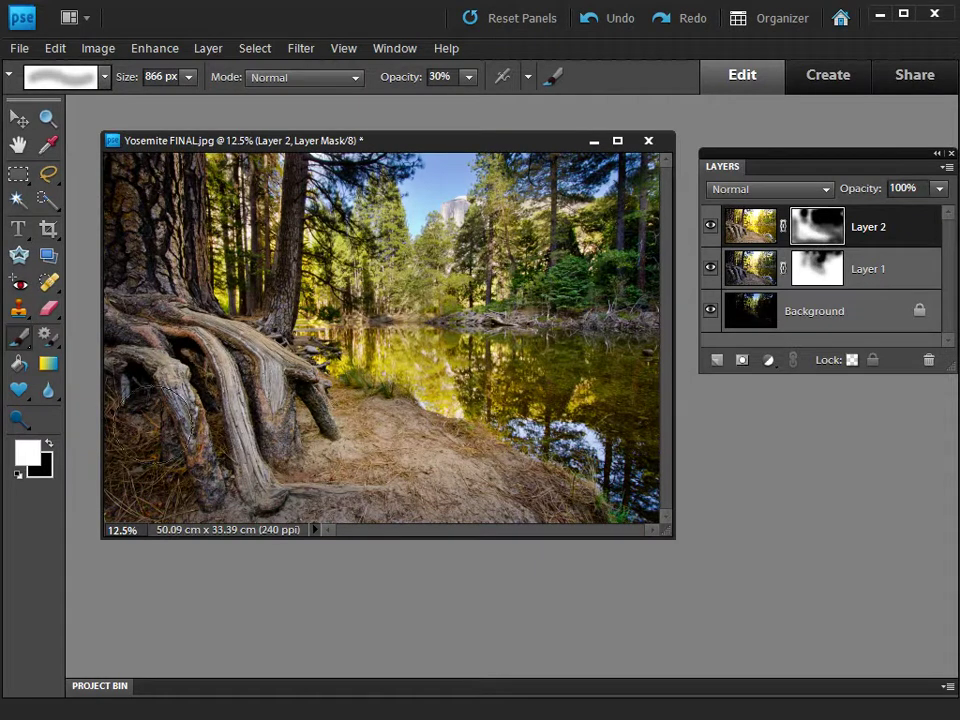
left_click(46, 444)
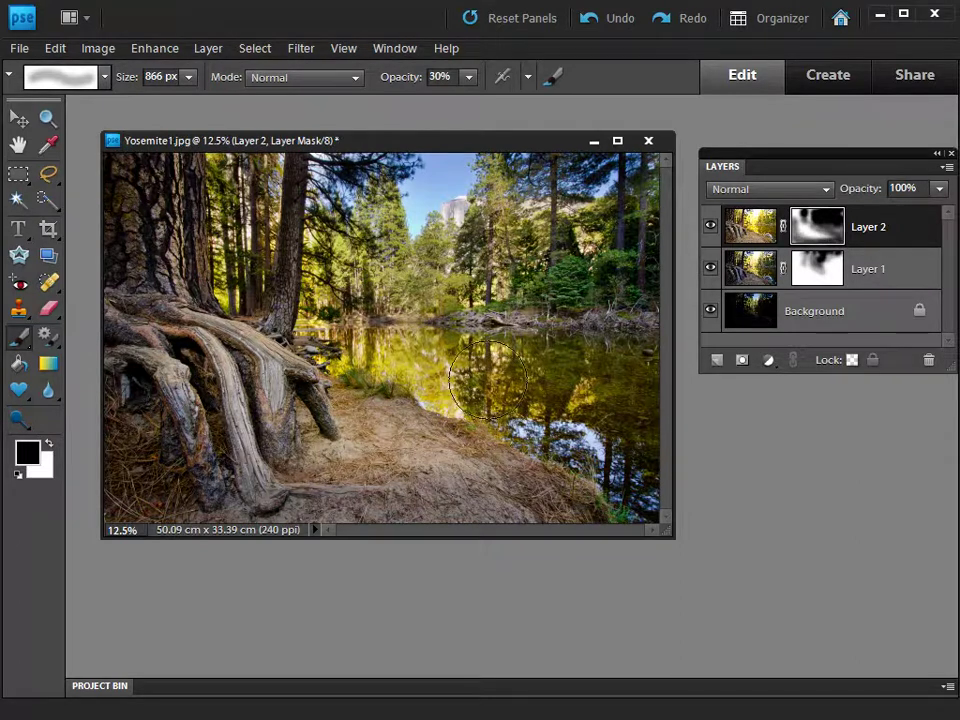
Flatten the image and save it as a JPEG named Yosemite FINAL with quality 12 (Maximum) and the Baseline ("Standard") format.
left_click(203, 49)
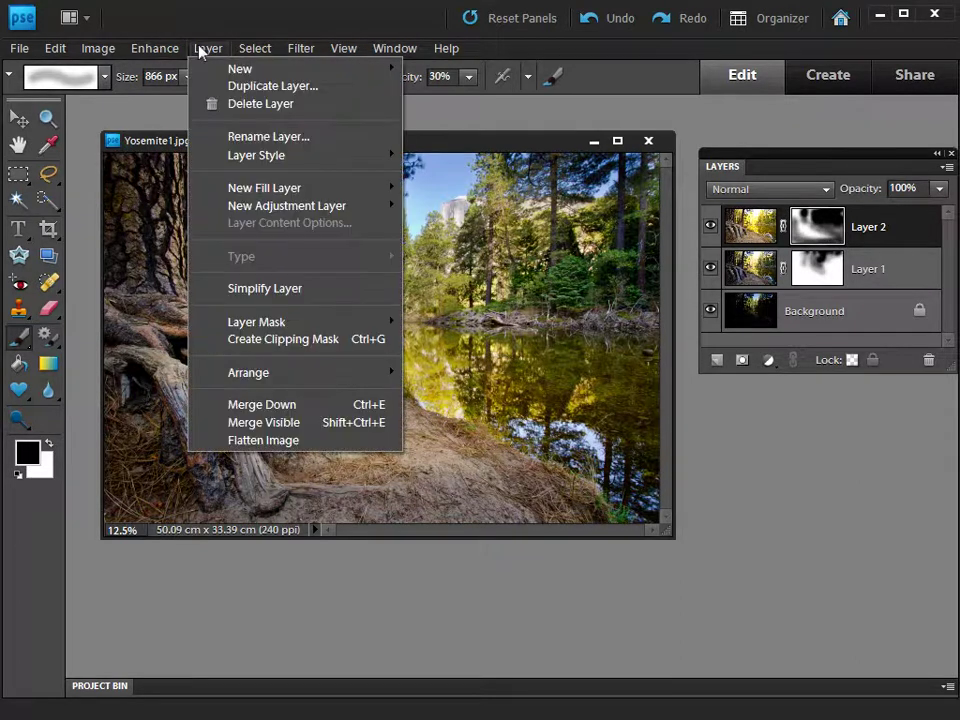
left_click(209, 440)
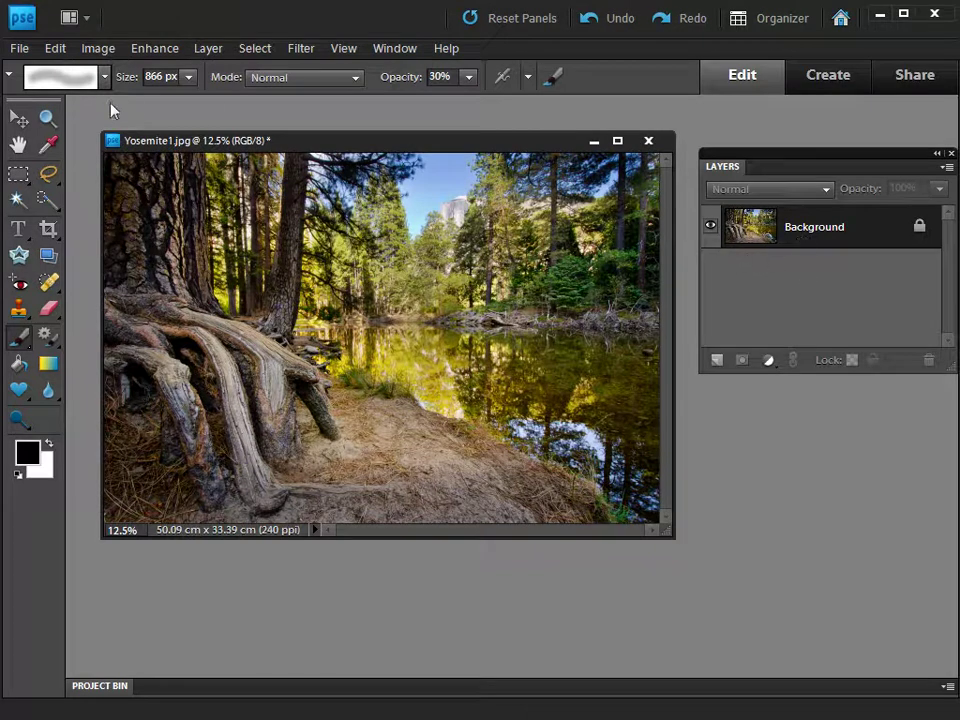
left_click(22, 50)
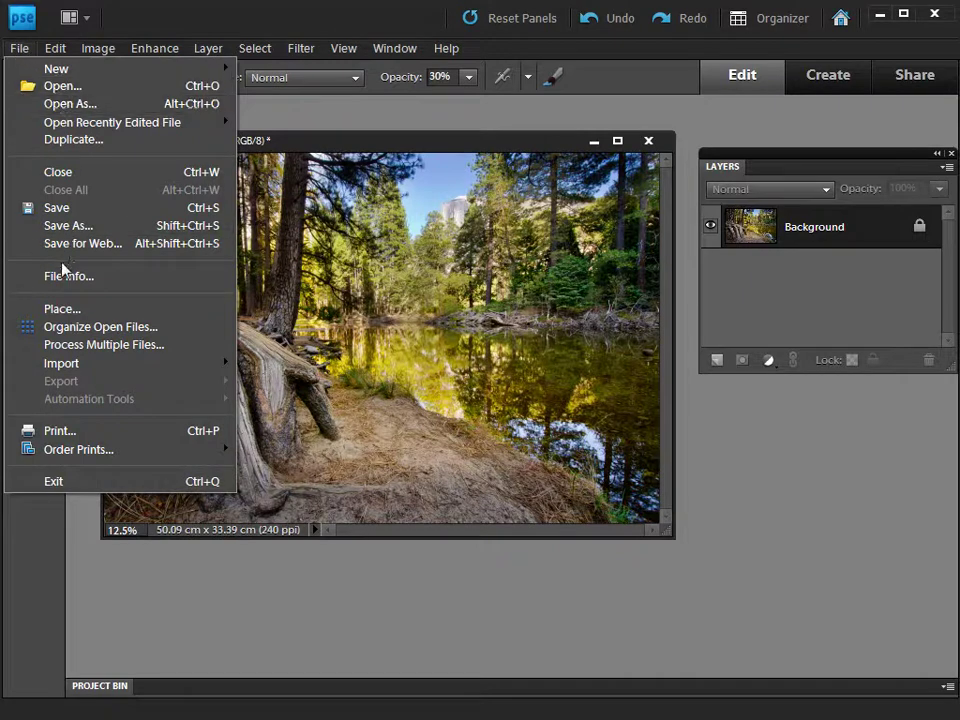
left_click(64, 226)
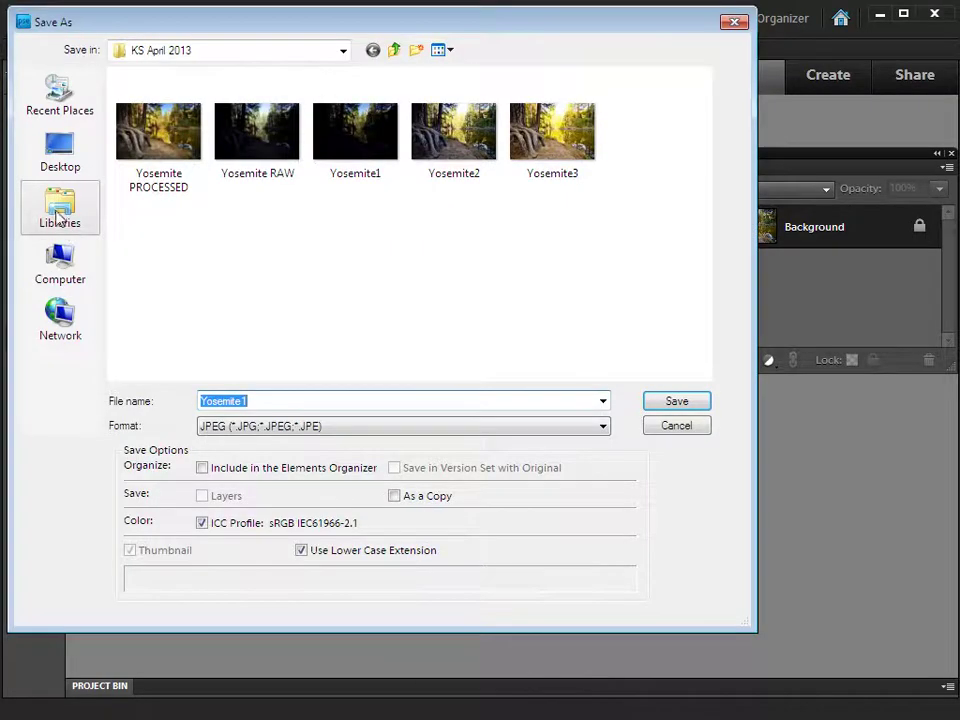
left_click(262, 401)
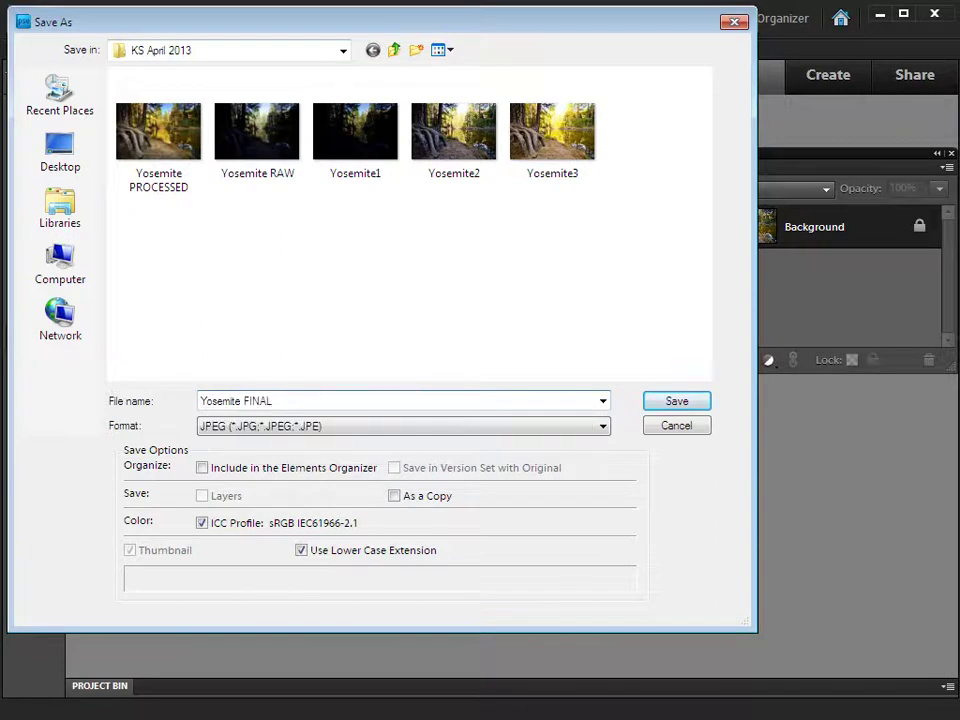
left_click(652, 405)
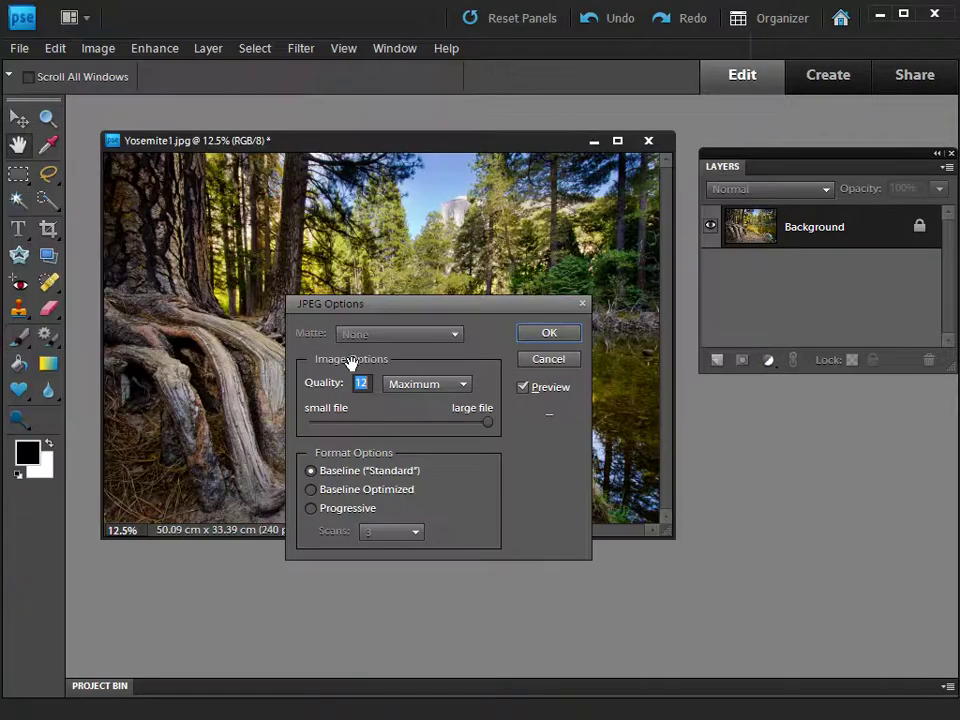
left_click(547, 333)
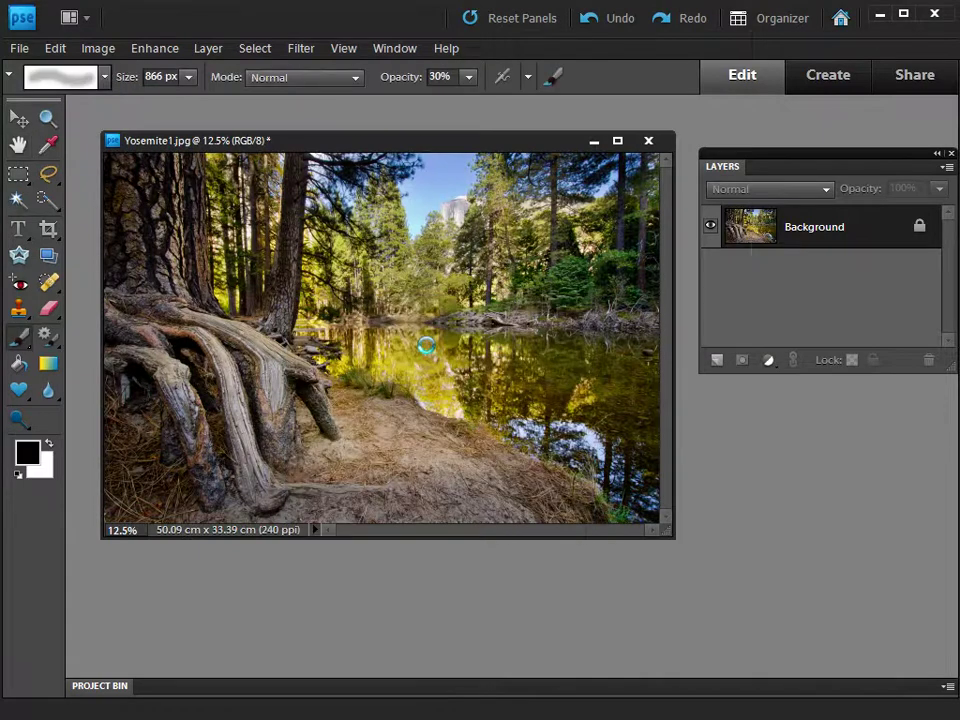